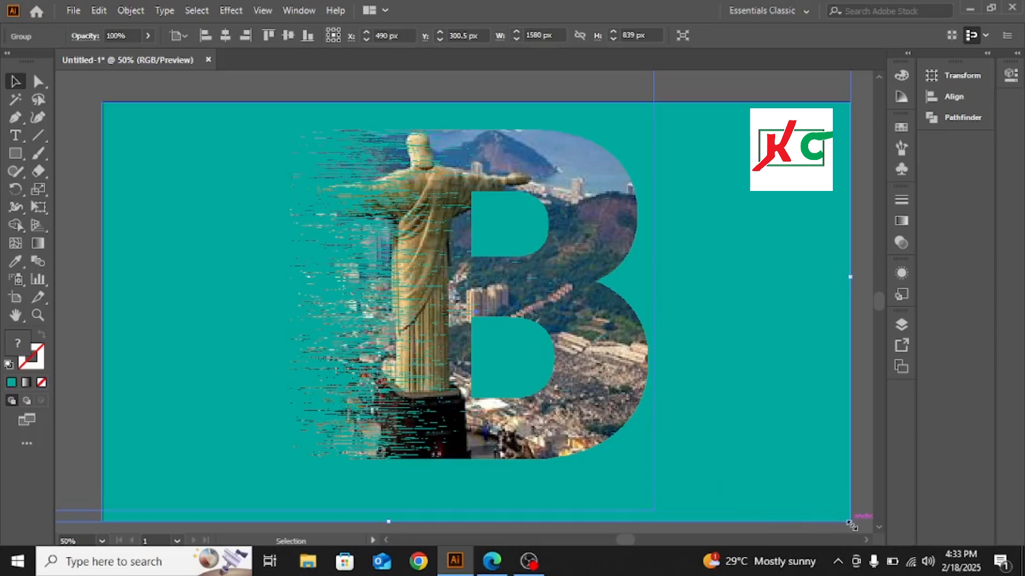
- Shrink the finished artwork group to about 316 by 168 px and place it in the artboard's upper-left corner as a reference
{"action": "left_click_drag", "start_coordinate": [850, 522], "coordinate": [480, 337]}
{"action": "left_click_drag", "start_coordinate": [397, 298], "coordinate": [171, 161]}
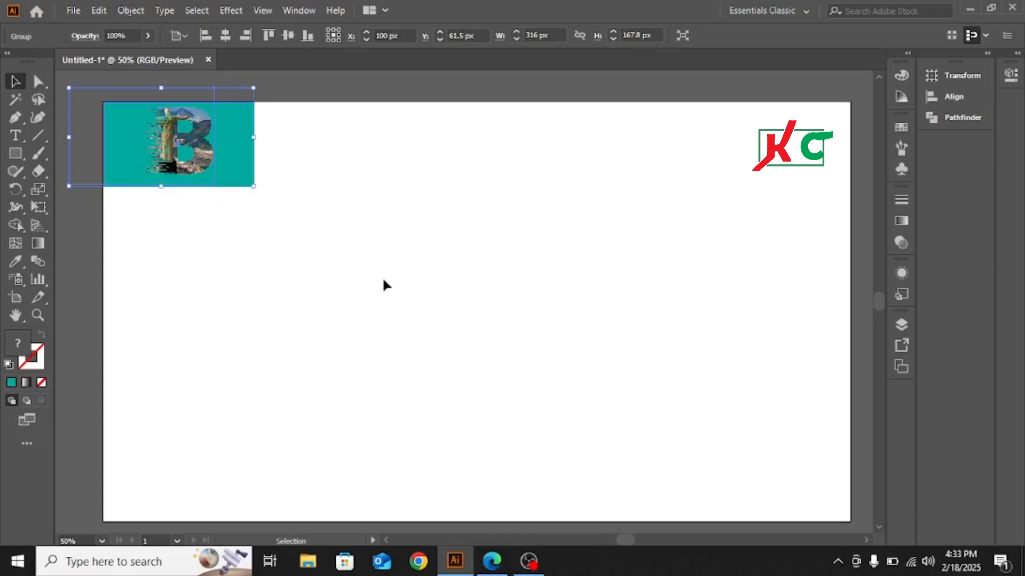
{"action": "left_click", "coordinate": [153, 202]}
{"action": "scroll", "coordinate": [530, 296], "scroll_direction": "down", "scroll_amount": 1}
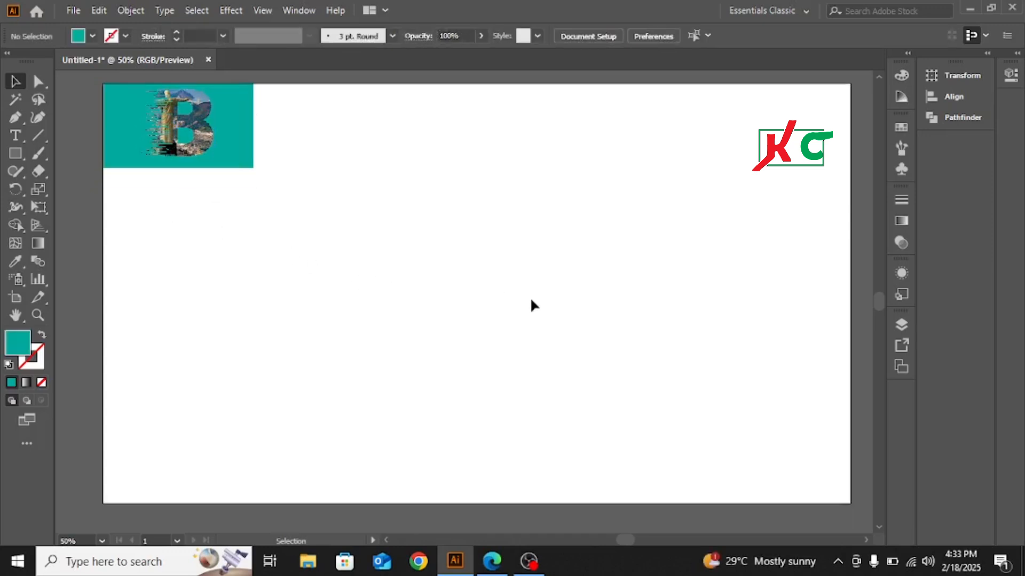
{"action": "scroll", "coordinate": [530, 297], "scroll_direction": "up", "scroll_amount": 1}
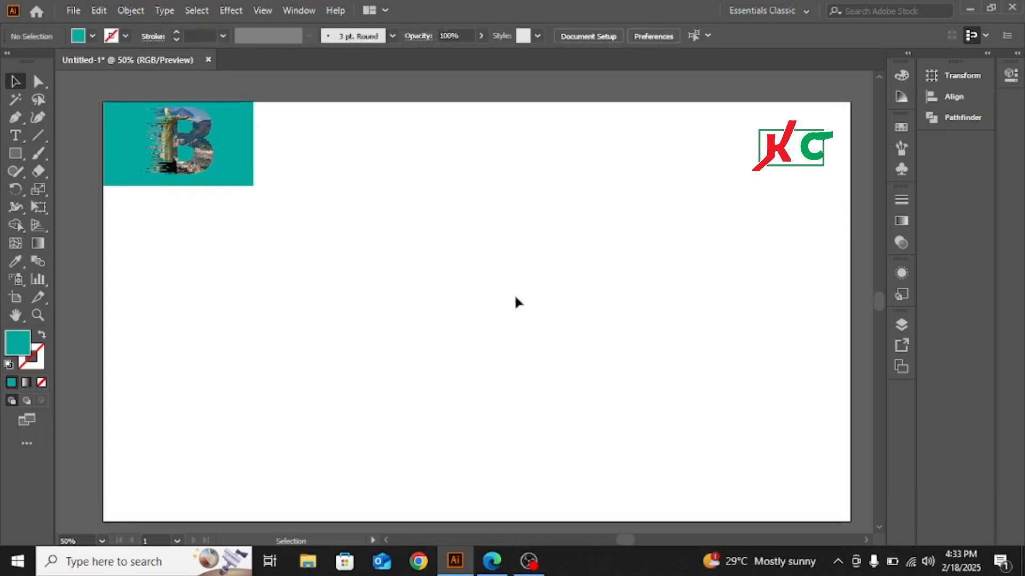
- Add a point text object near the artboard's middle, enlarge it, and replace its placeholder text with "B"
{"action": "left_click", "coordinate": [15, 136]}
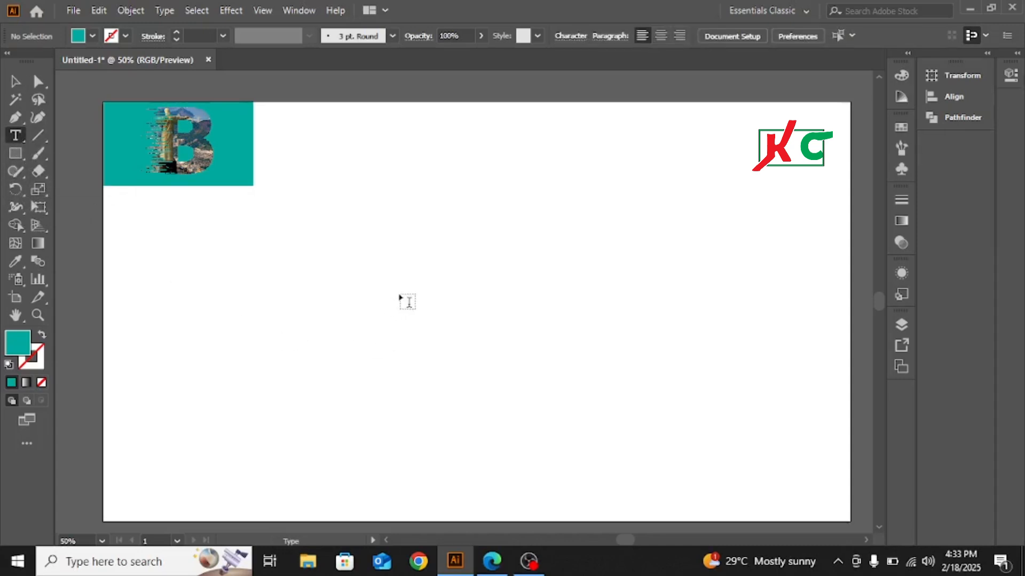
{"action": "left_click", "coordinate": [406, 291]}
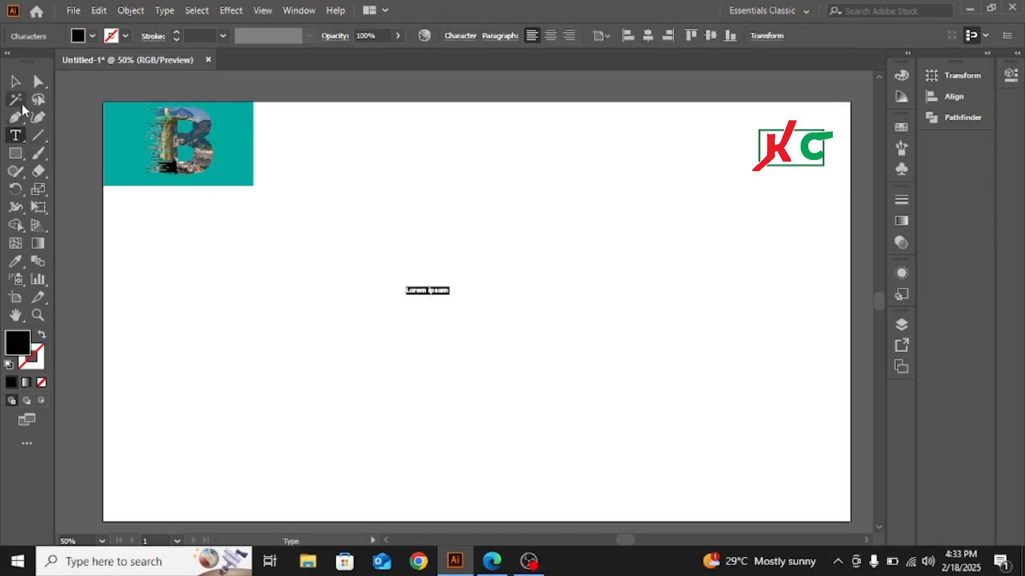
{"action": "left_click", "coordinate": [15, 81]}
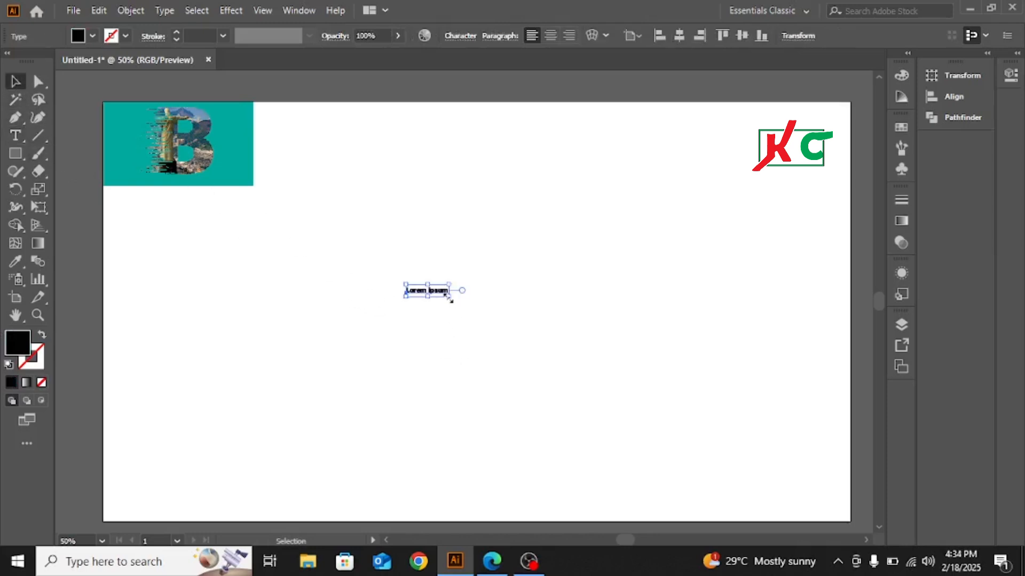
{"action": "left_click_drag", "start_coordinate": [450, 300], "coordinate": [551, 419]}
{"action": "key", "text": "t"}
{"action": "key", "text": "ctrl+shift+a"}
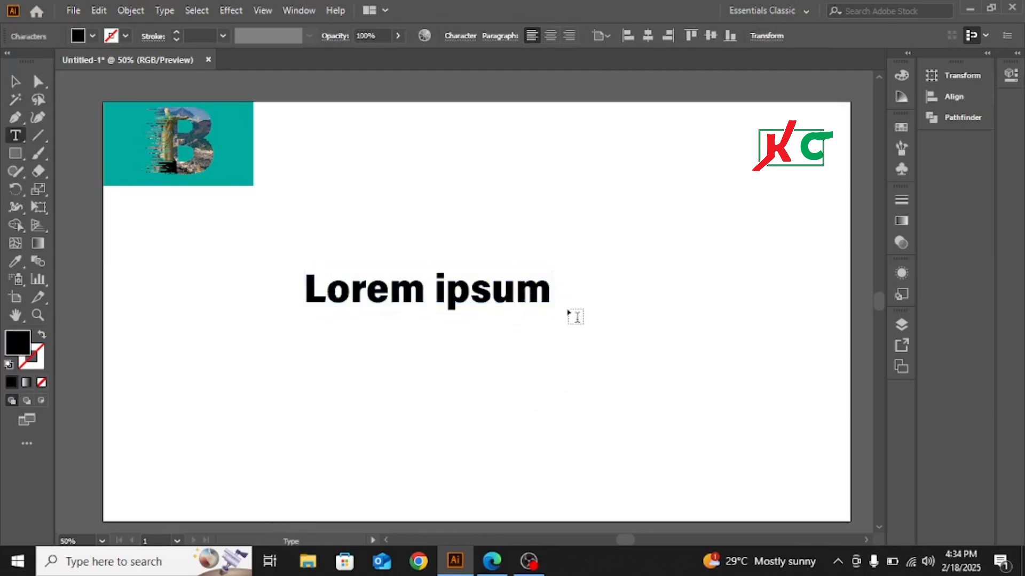
{"action": "key", "text": "Right"}
{"action": "key", "text": "BackSpace"}
{"action": "key", "text": "BackSpace"}
{"action": "key", "text": "BackSpace"}
{"action": "key", "text": "BackSpace"}
{"action": "key", "text": "BackSpace"}
{"action": "key", "text": "BackSpace"}
{"action": "key", "text": "BackSpace"}
{"action": "key", "text": "BackSpace"}
{"action": "key", "text": "BackSpace"}
{"action": "key", "text": "BackSpace"}
{"action": "key", "text": "BackSpace"}
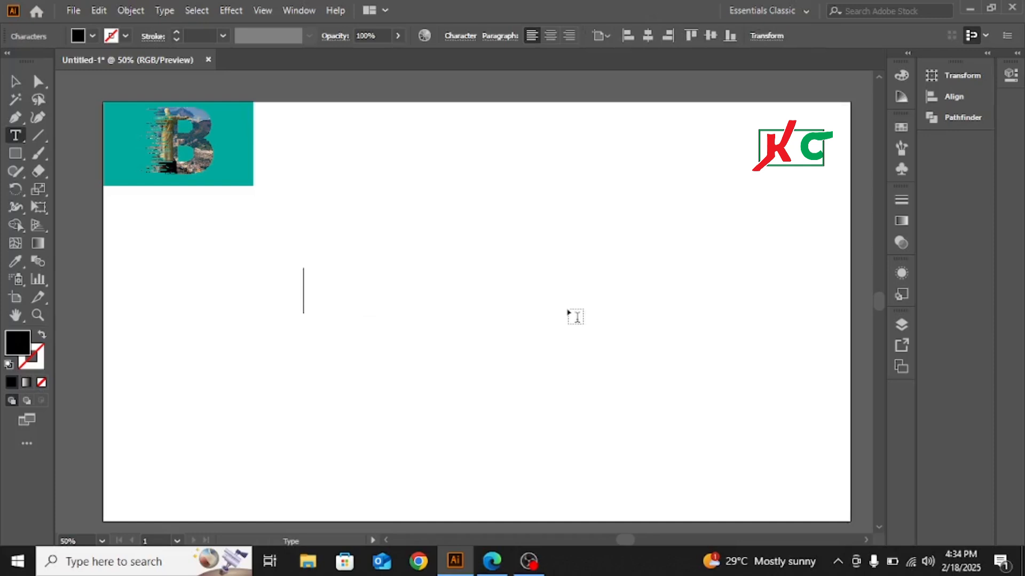
{"action": "type", "text": "B"}
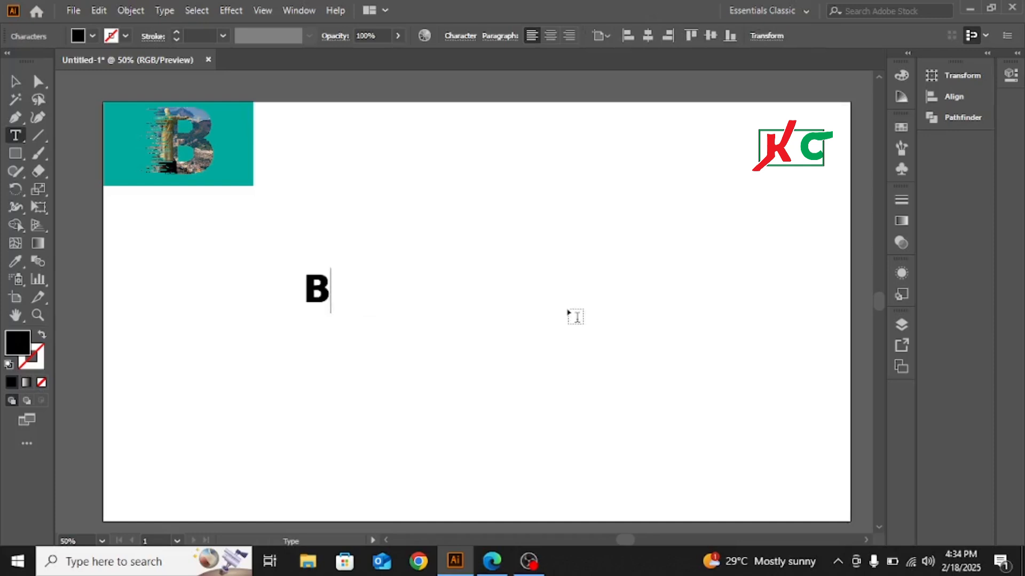
- Scale the letter B up proportionally until it fills more than half the artboard's height, and center it on the artboard
{"action": "left_click", "coordinate": [16, 82]}
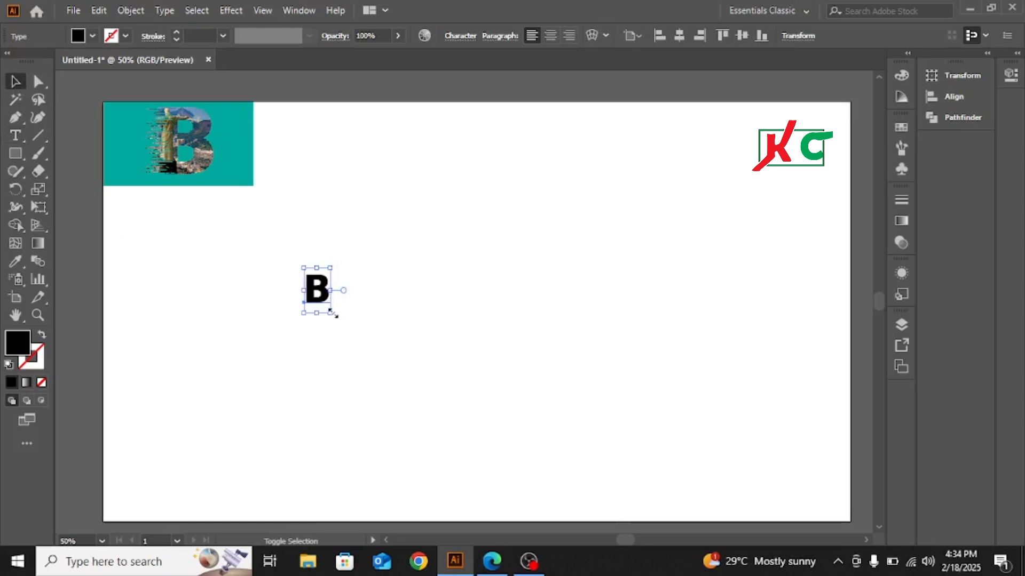
{"action": "left_click_drag", "start_coordinate": [336, 314], "coordinate": [404, 322]}
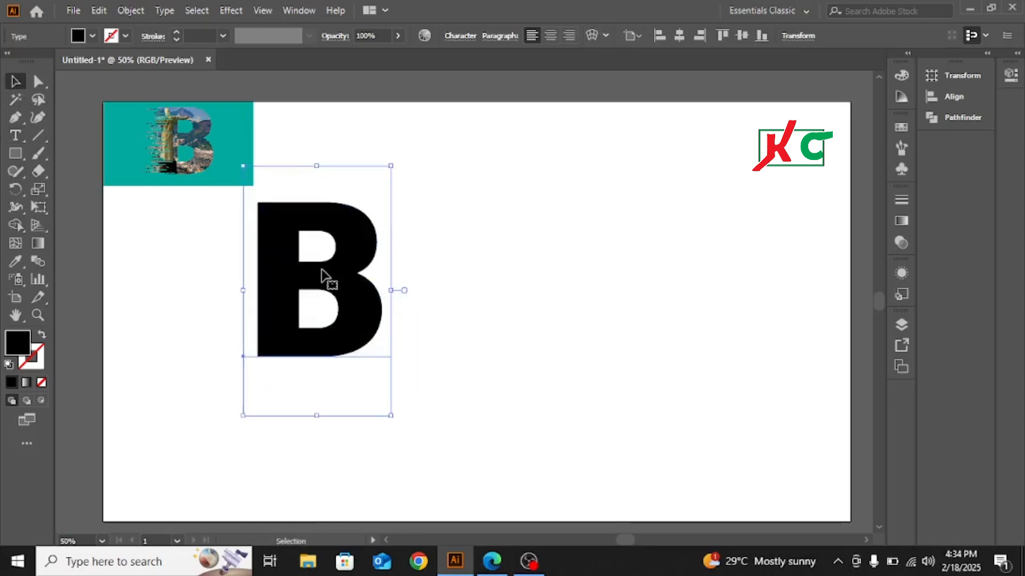
{"action": "left_click_drag", "start_coordinate": [320, 268], "coordinate": [469, 284]}
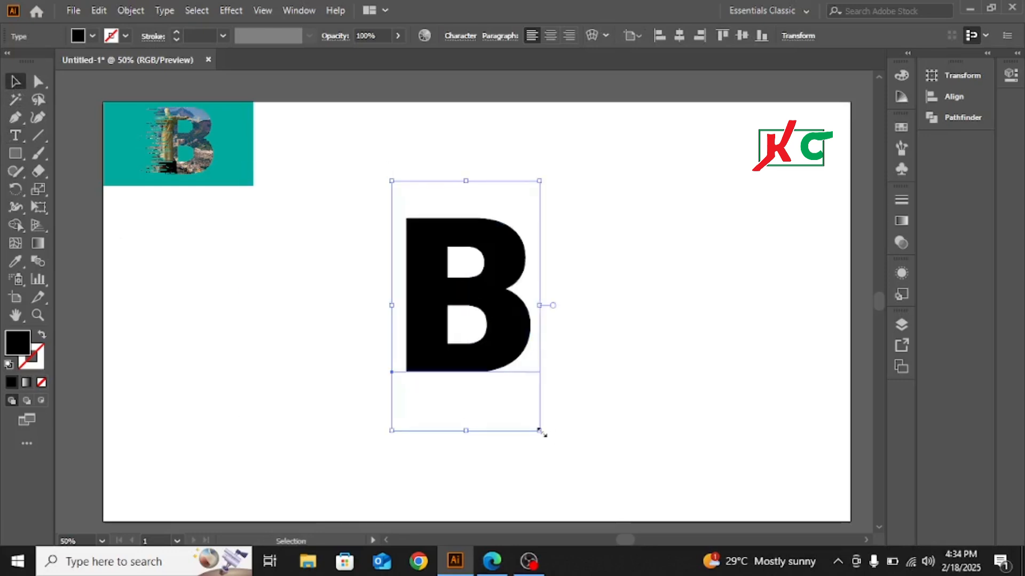
{"action": "key", "text": "space"}
{"action": "left_click_drag", "start_coordinate": [375, 203], "coordinate": [556, 346]}
{"action": "left_click_drag", "start_coordinate": [529, 379], "coordinate": [502, 382]}
{"action": "left_click_drag", "start_coordinate": [540, 433], "coordinate": [635, 507]}
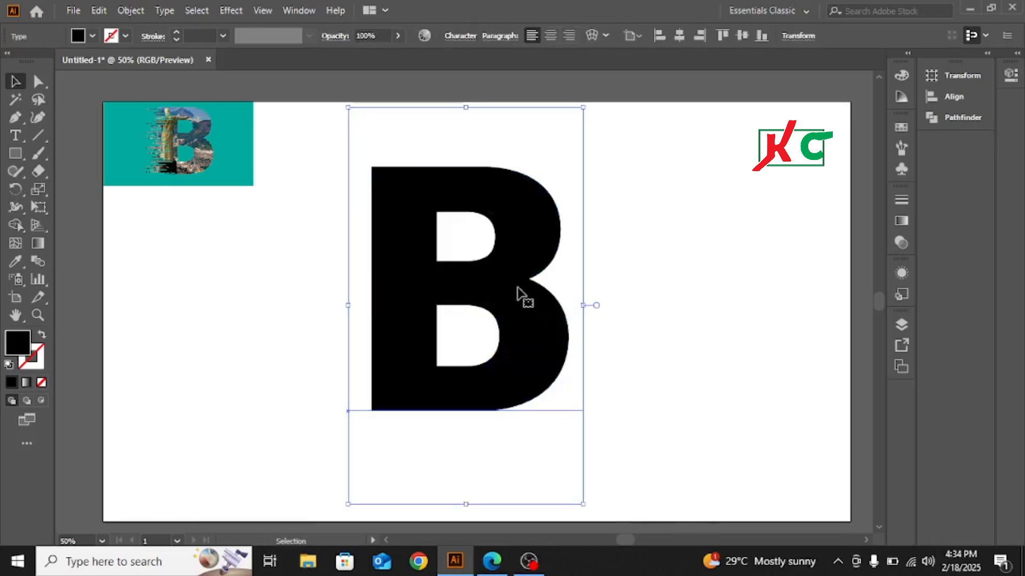
{"action": "left_click_drag", "start_coordinate": [516, 287], "coordinate": [528, 294]}
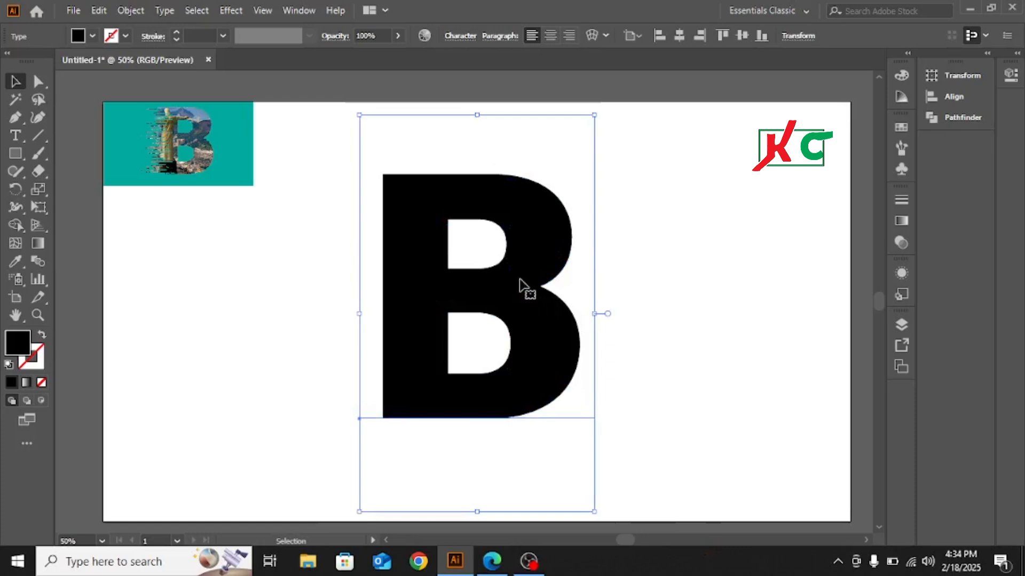
- Convert the letter B from live text to outlines and deselect it
{"action": "right_click", "coordinate": [520, 210]}
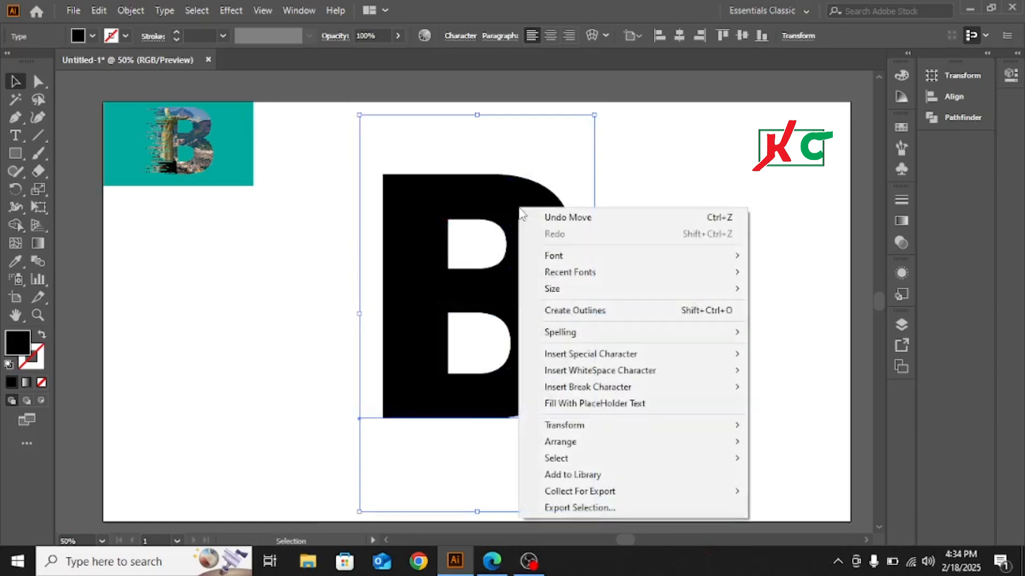
{"action": "left_click", "coordinate": [570, 313]}
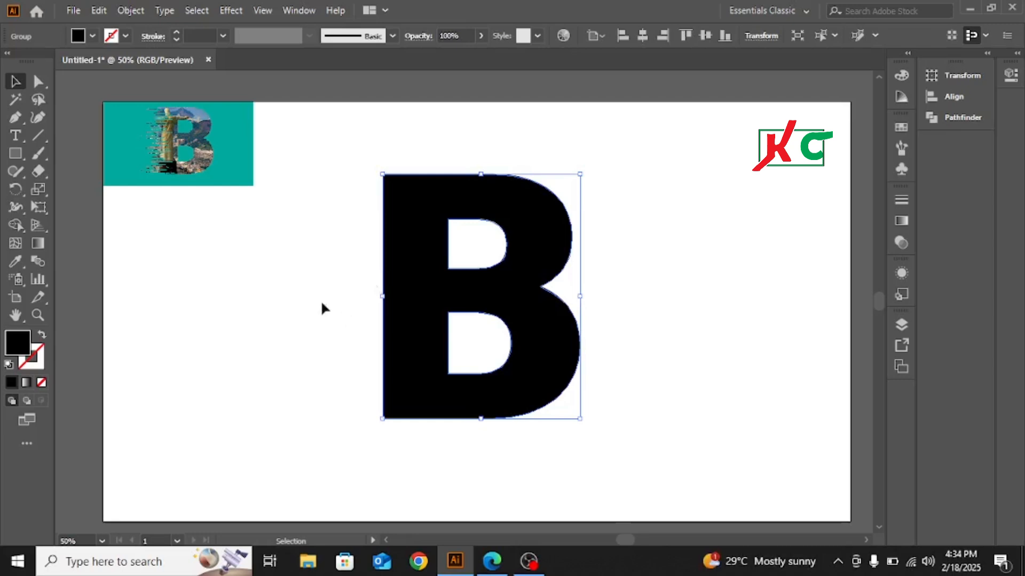
{"action": "left_click", "coordinate": [238, 295]}
- Move the two anchor points on the B's left edge horizontally outward to widen its stem
{"action": "left_click", "coordinate": [39, 81]}
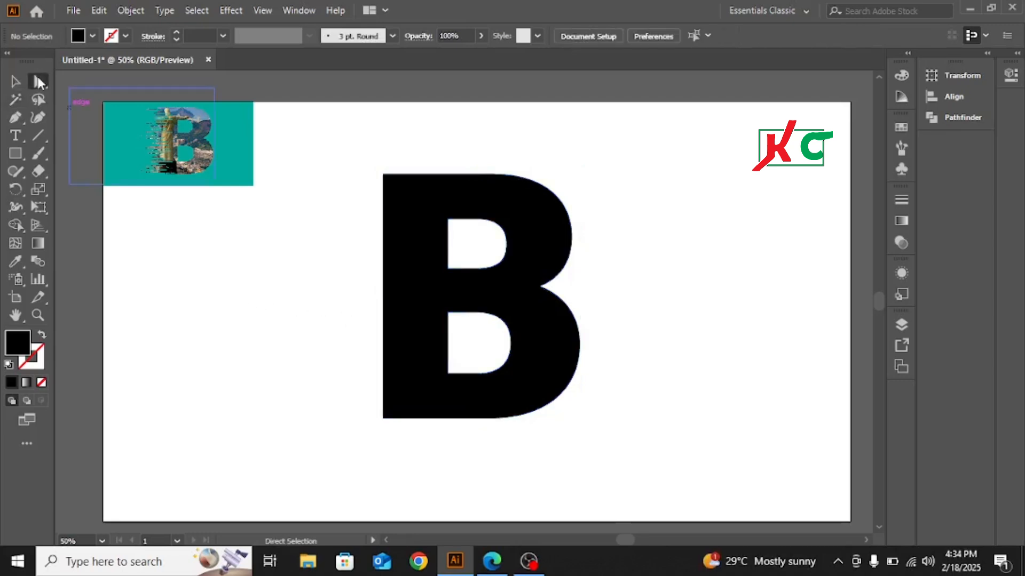
{"action": "left_click_drag", "start_coordinate": [356, 147], "coordinate": [402, 431]}
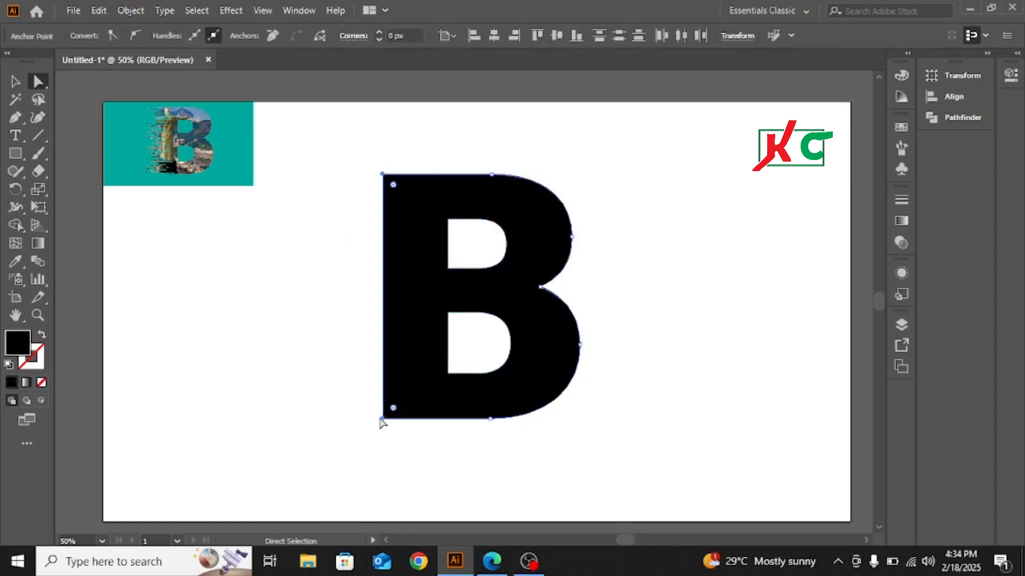
{"action": "left_click_drag", "start_coordinate": [381, 419], "coordinate": [345, 420]}
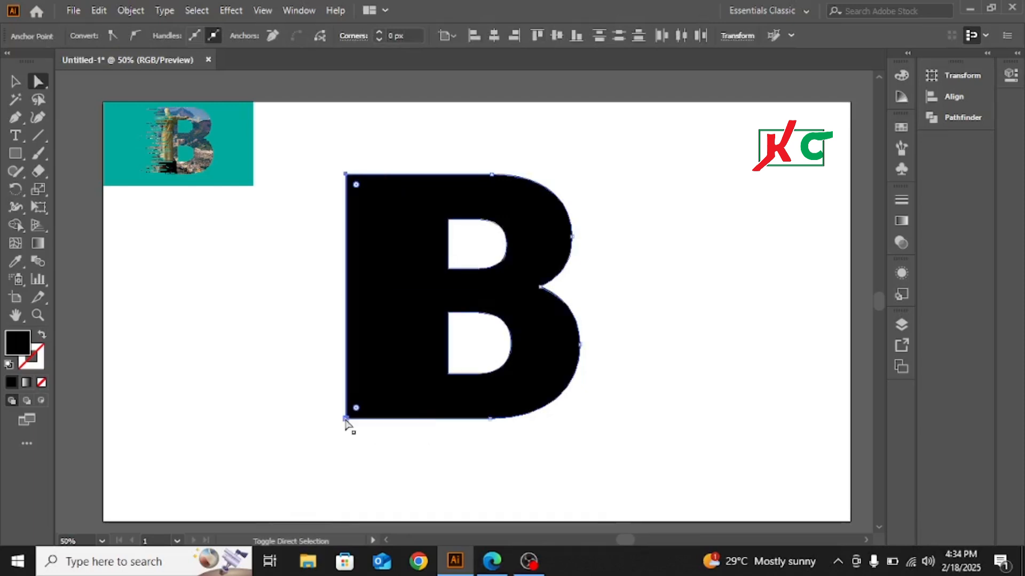
{"action": "left_click", "coordinate": [667, 197]}
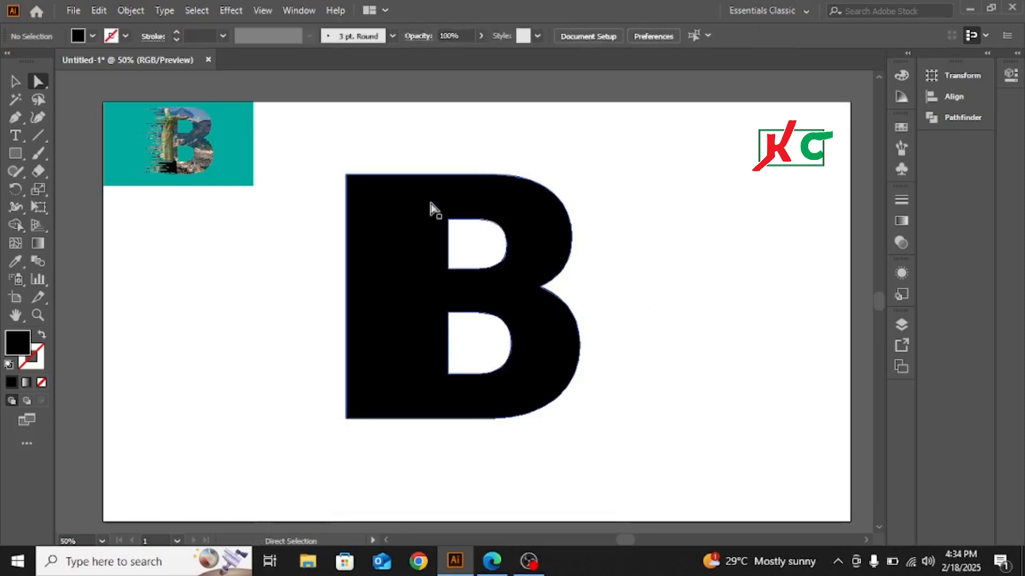
{"action": "left_click_drag", "start_coordinate": [389, 155], "coordinate": [483, 302]}
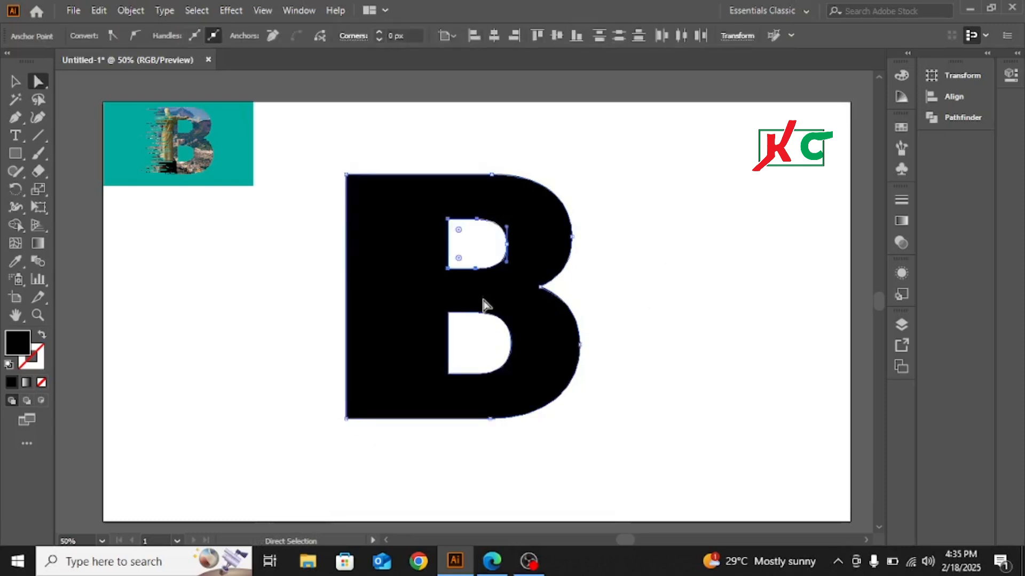
{"action": "left_click", "coordinate": [283, 265]}
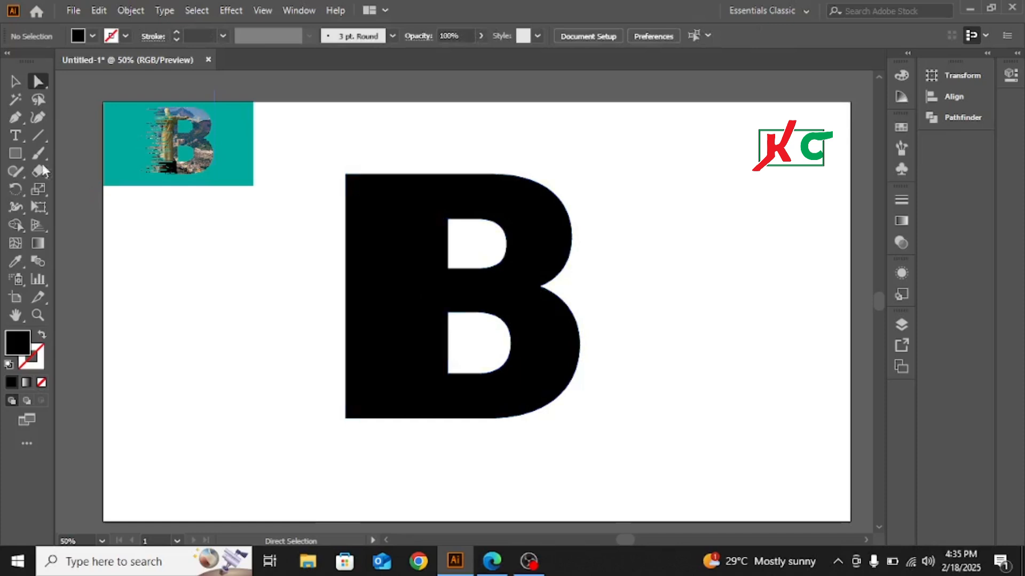
- Select the whole B and fill it with a linear white-to-black gradient
{"action": "left_click", "coordinate": [15, 81]}
{"action": "left_click_drag", "start_coordinate": [350, 170], "coordinate": [539, 413]}
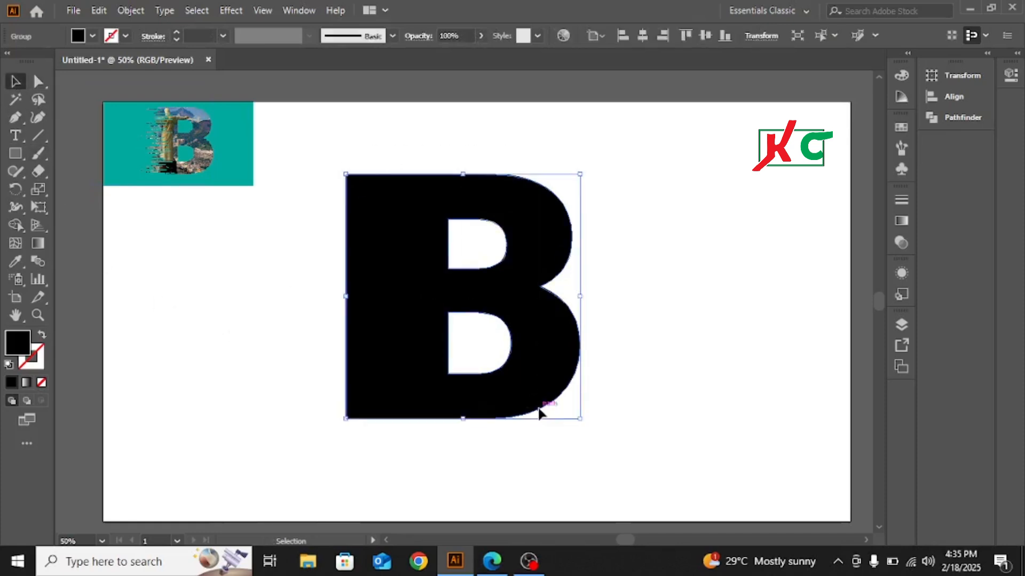
{"action": "left_click", "coordinate": [25, 382]}
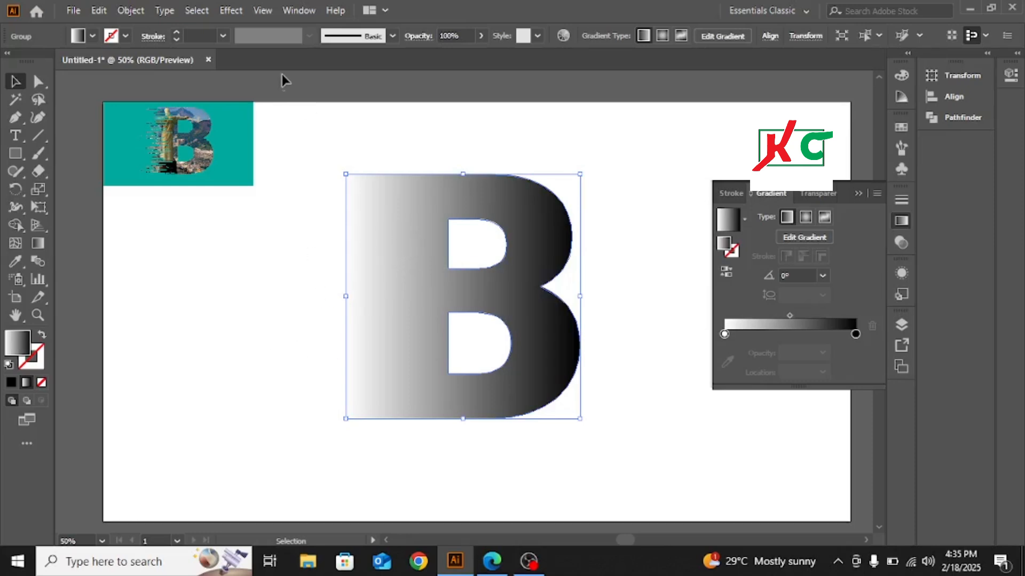
- Apply the Pixelate Mezzotint effect to the B with the Long Lines type
{"action": "left_click", "coordinate": [230, 12]}
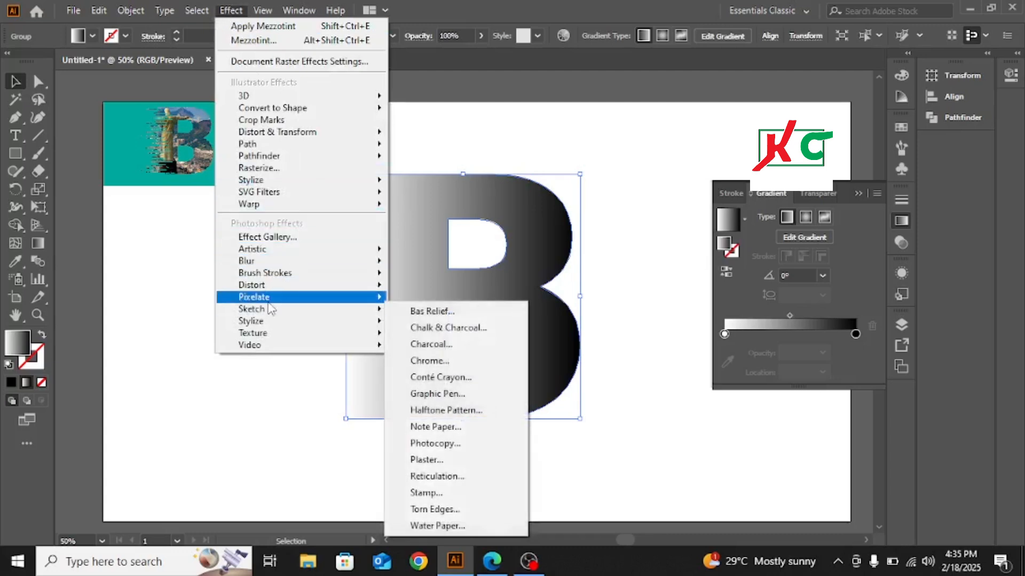
{"action": "mouse_move", "coordinate": [268, 299]}
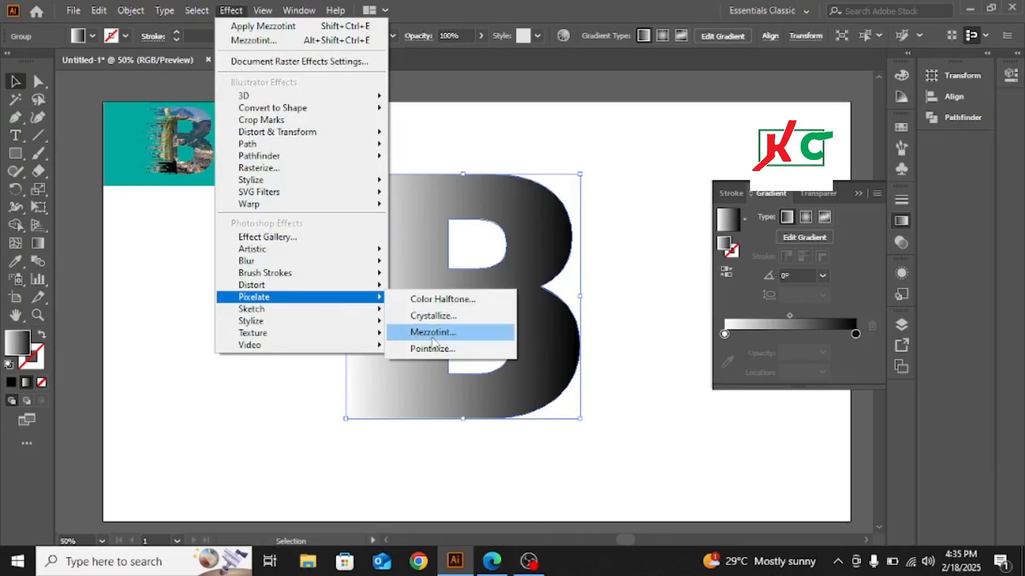
{"action": "left_click", "coordinate": [438, 333]}
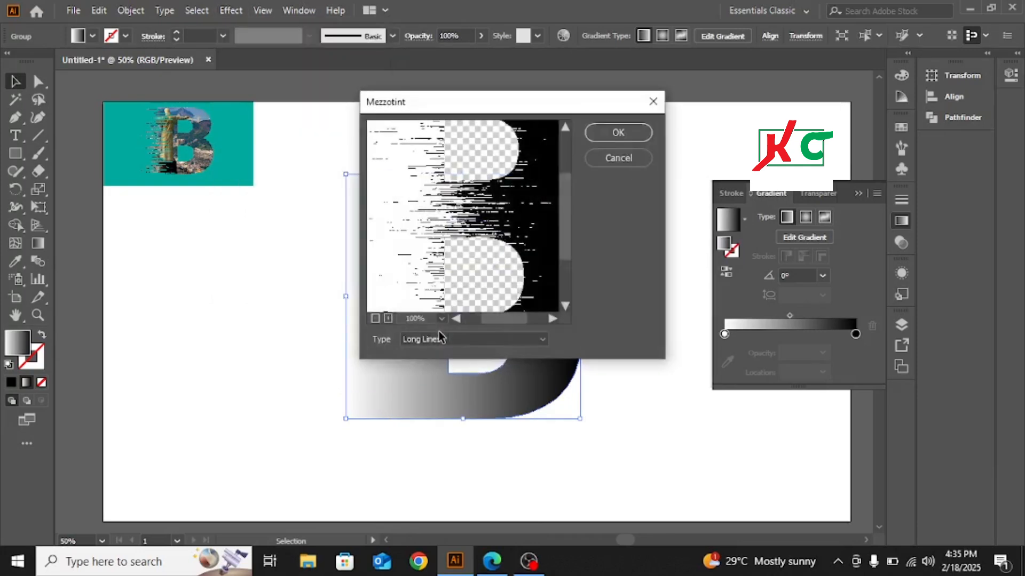
{"action": "left_click", "coordinate": [375, 319]}
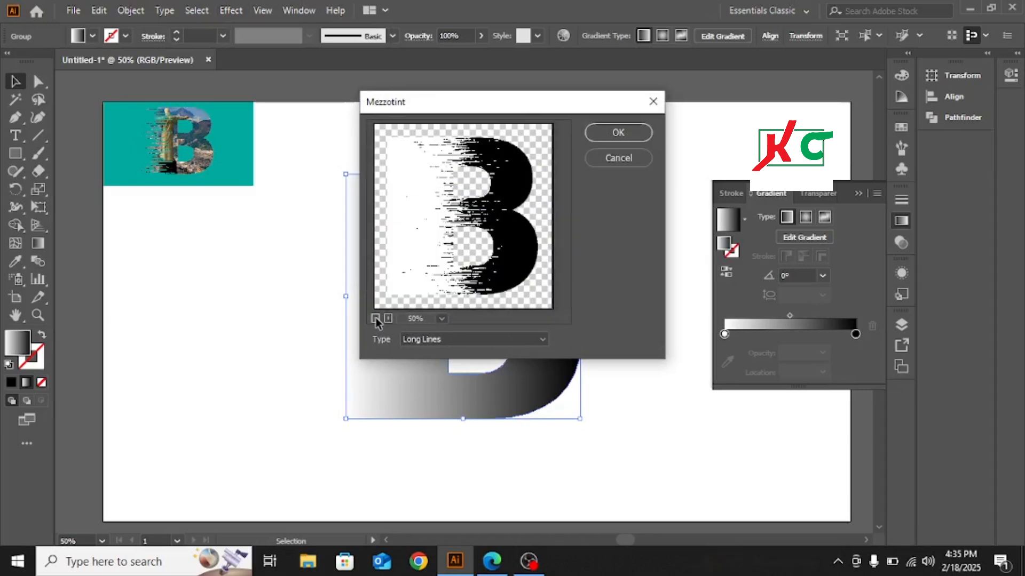
{"action": "left_click", "coordinate": [376, 318]}
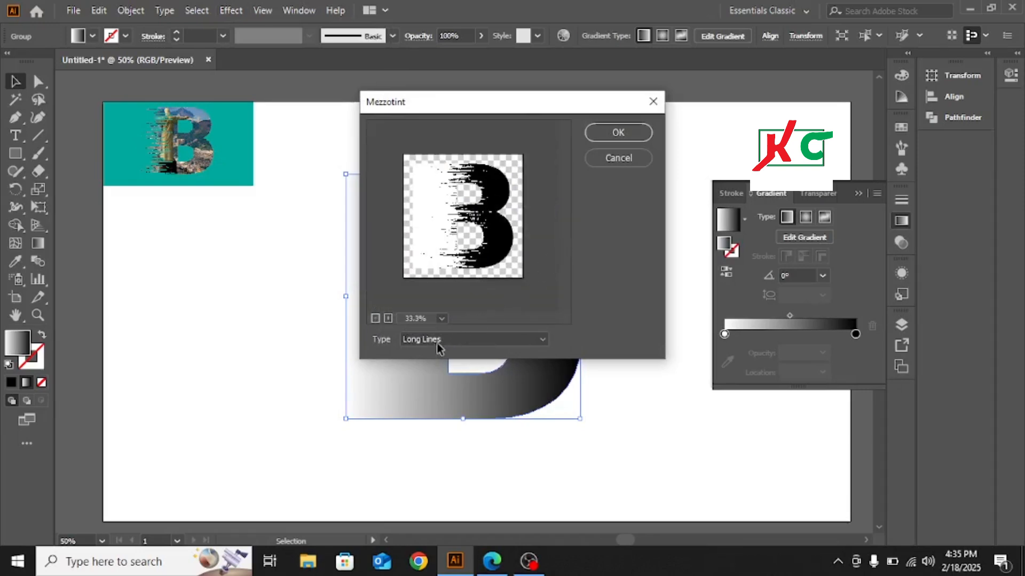
{"action": "left_click", "coordinate": [532, 340]}
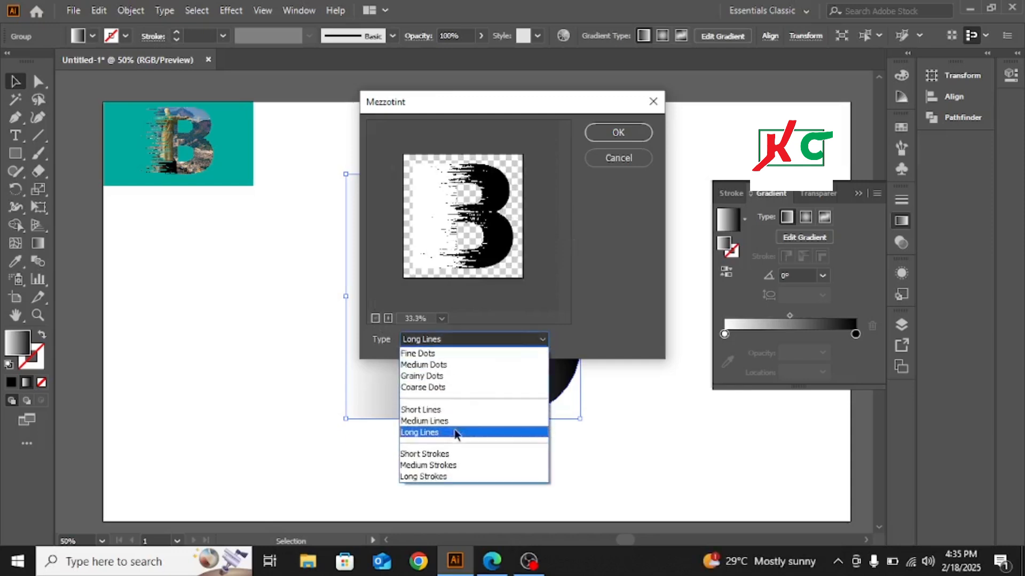
{"action": "left_click", "coordinate": [456, 433]}
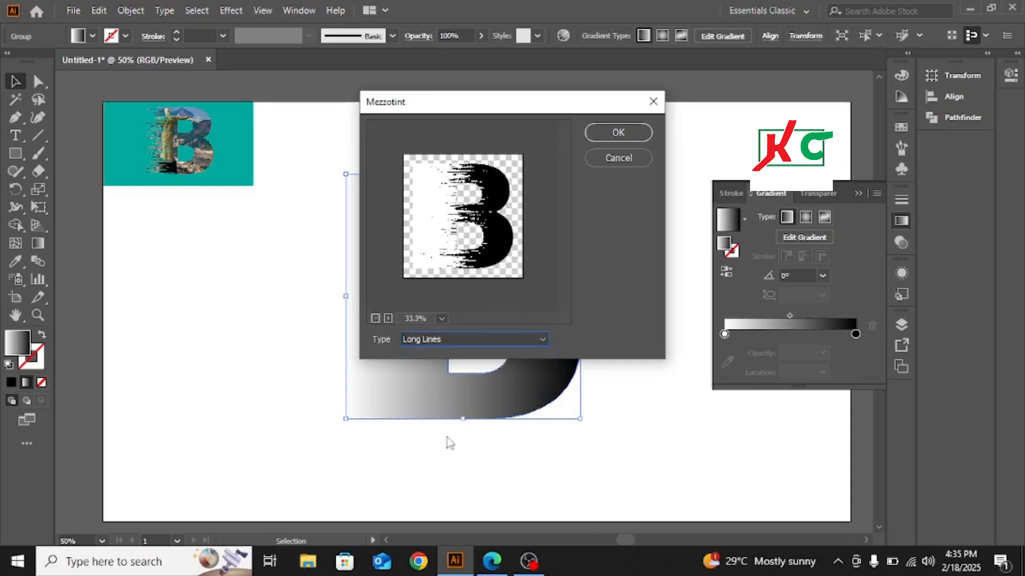
{"action": "left_click", "coordinate": [602, 134]}
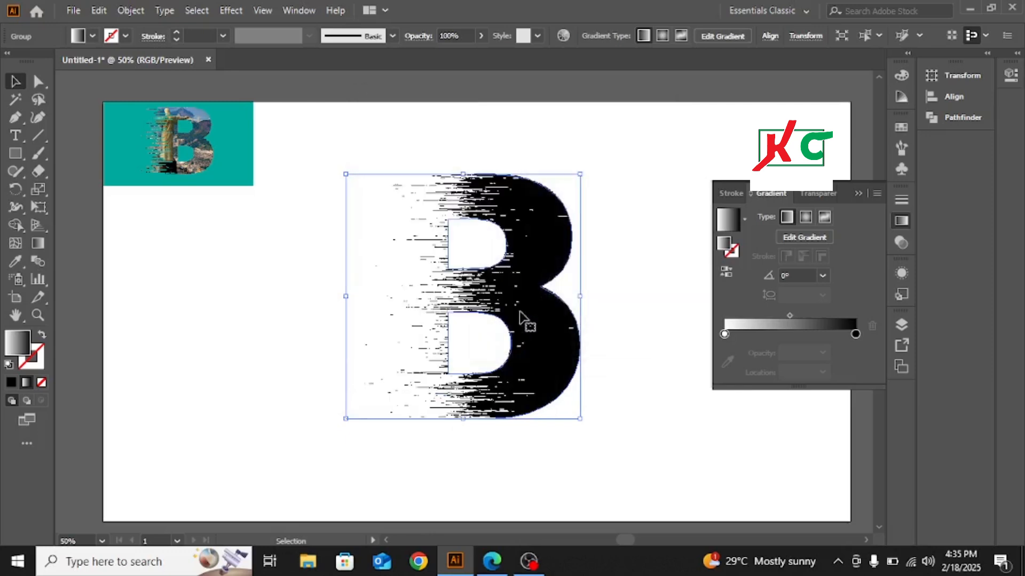
- Redraw the B's gradient horizontally from just outside its left edge to partway into the stem, keeping the streaks near that edge
{"action": "left_click", "coordinate": [36, 241]}
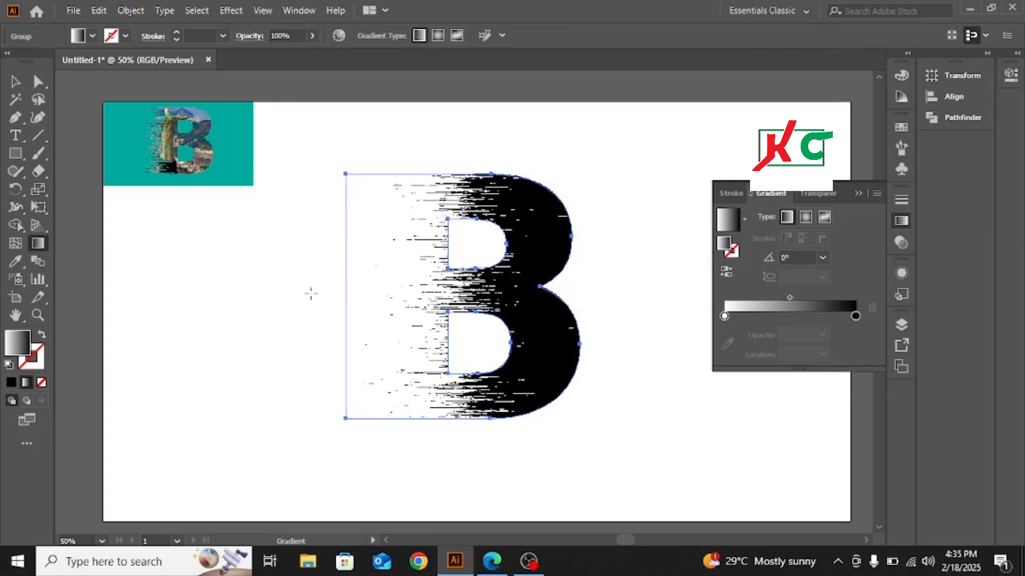
{"action": "left_click_drag", "start_coordinate": [329, 279], "coordinate": [381, 280]}
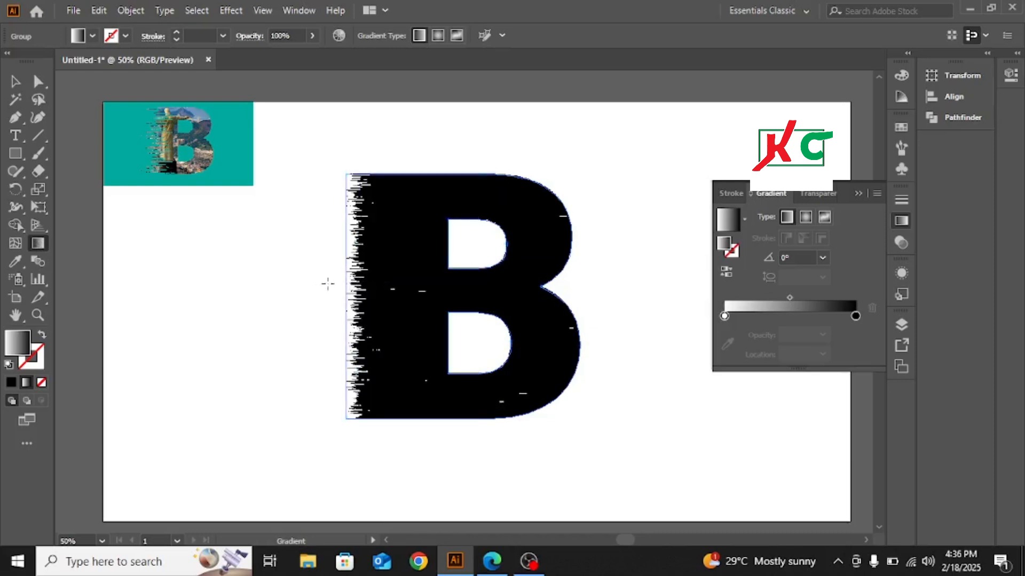
{"action": "left_click_drag", "start_coordinate": [327, 283], "coordinate": [406, 284]}
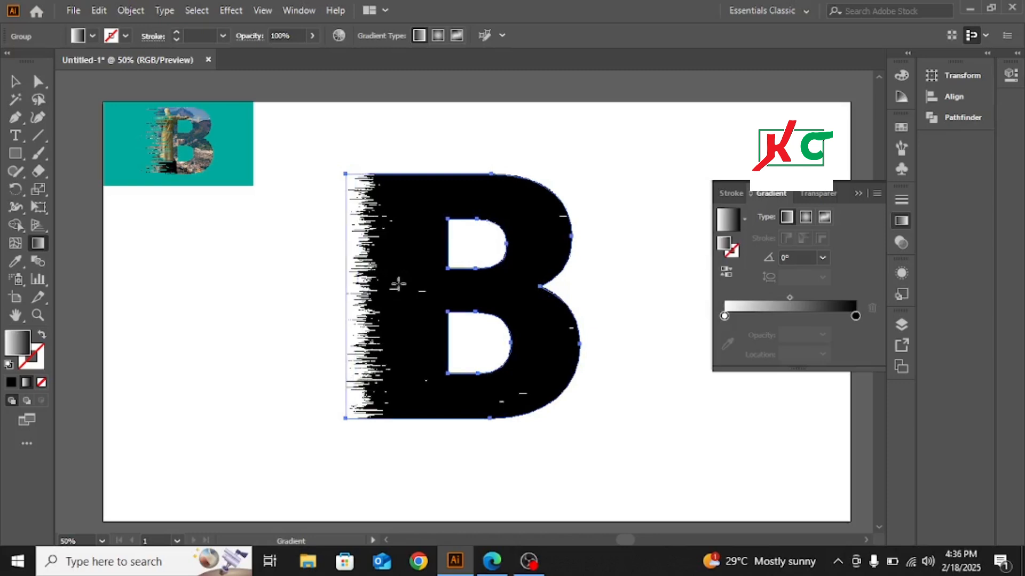
- Redraw the B's gradient horizontally from well outside its left edge to just past the stem, spreading the streaks deeper
{"action": "left_click_drag", "start_coordinate": [321, 283], "coordinate": [435, 294]}
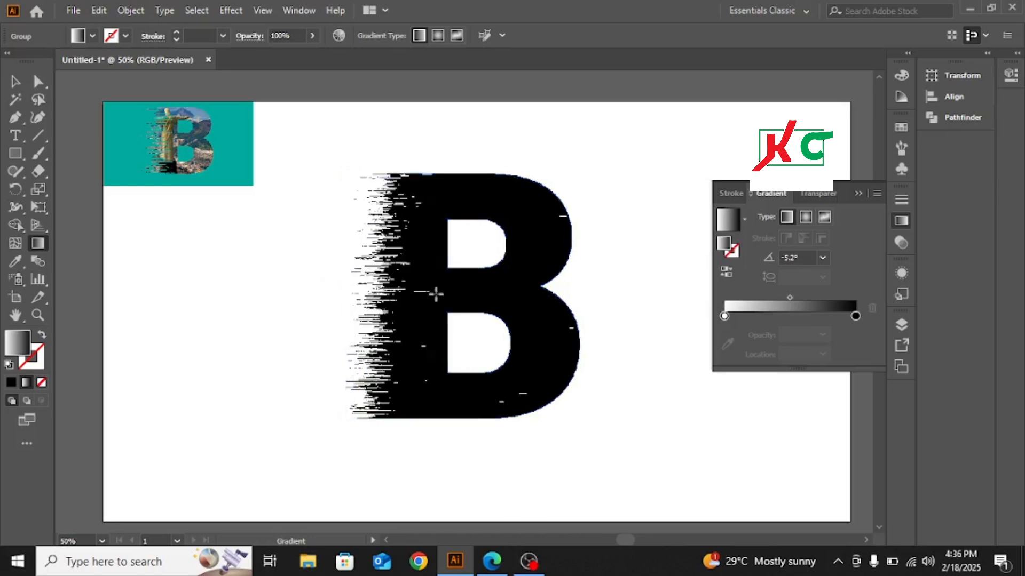
{"action": "left_click_drag", "start_coordinate": [313, 306], "coordinate": [430, 320]}
{"action": "left_click_drag", "start_coordinate": [281, 300], "coordinate": [466, 298]}
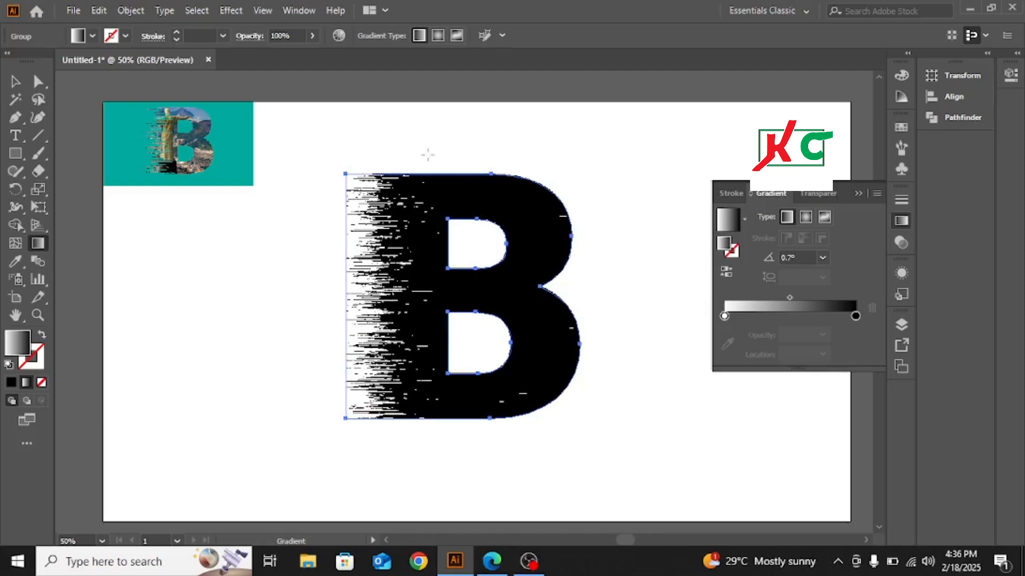
- Select the whole B and expand its appearance
{"action": "left_click", "coordinate": [131, 12]}
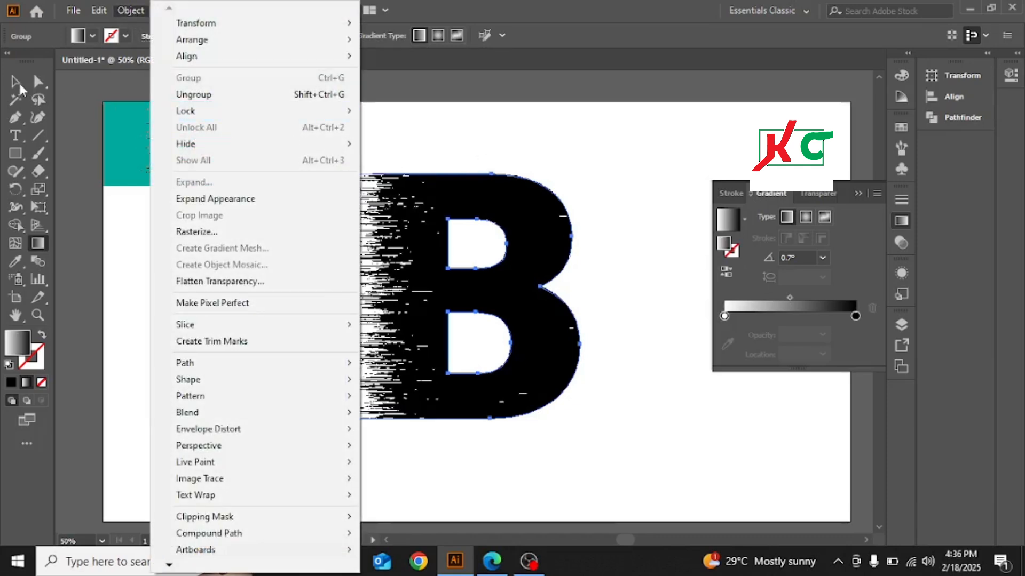
{"action": "left_click", "coordinate": [20, 87]}
{"action": "left_click", "coordinate": [554, 153]}
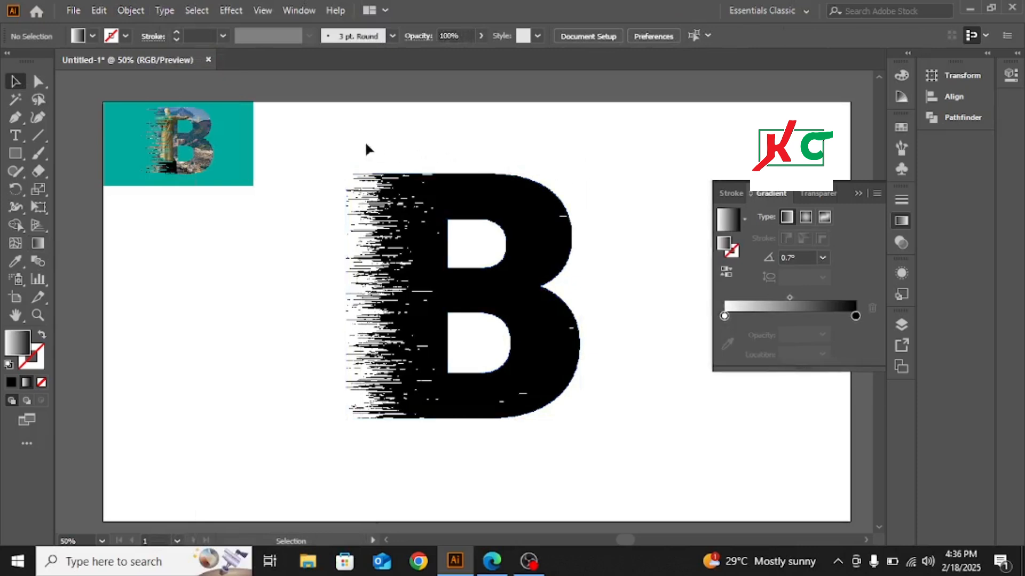
{"action": "left_click_drag", "start_coordinate": [363, 146], "coordinate": [518, 365]}
{"action": "left_click", "coordinate": [130, 11]}
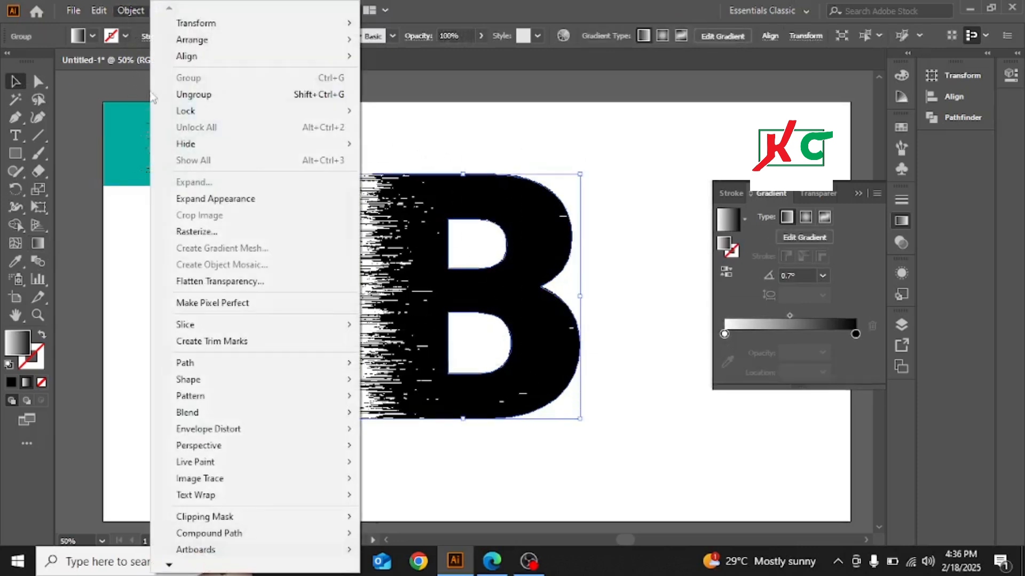
{"action": "left_click", "coordinate": [213, 198]}
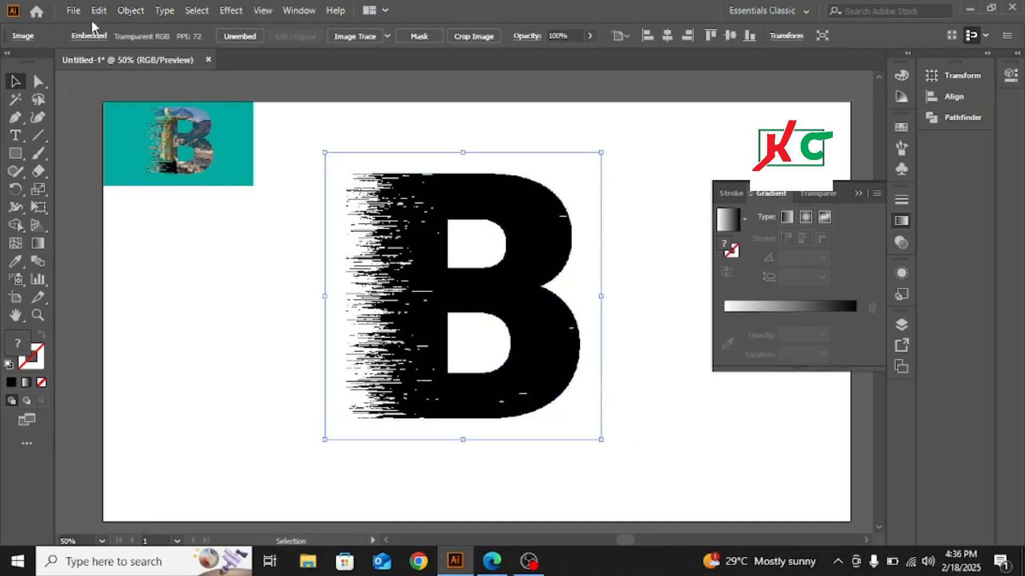
- Place the image file b from the Desktop over the letter B at roughly the letter's width
{"action": "left_click", "coordinate": [75, 11]}
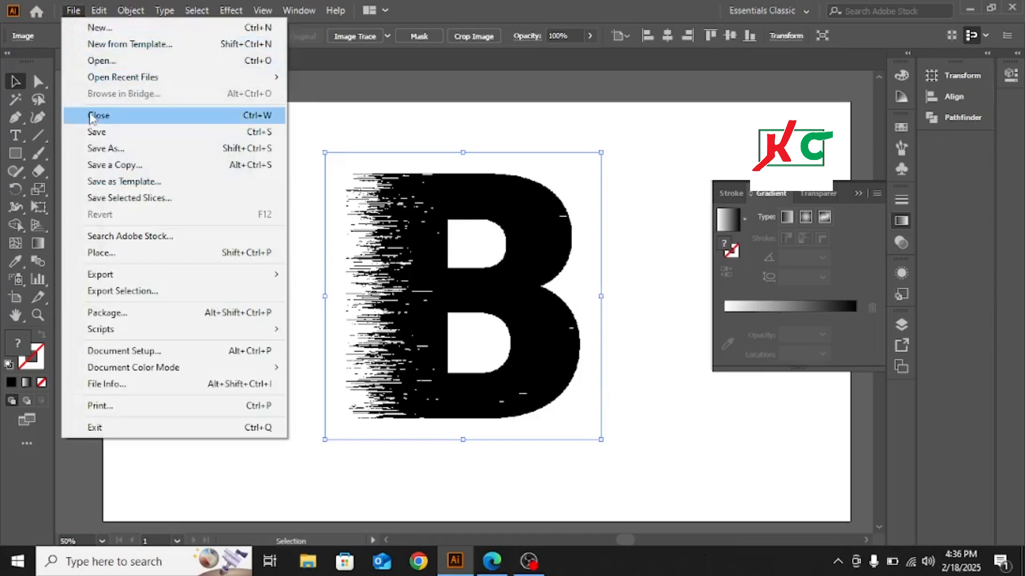
{"action": "mouse_move", "coordinate": [114, 274]}
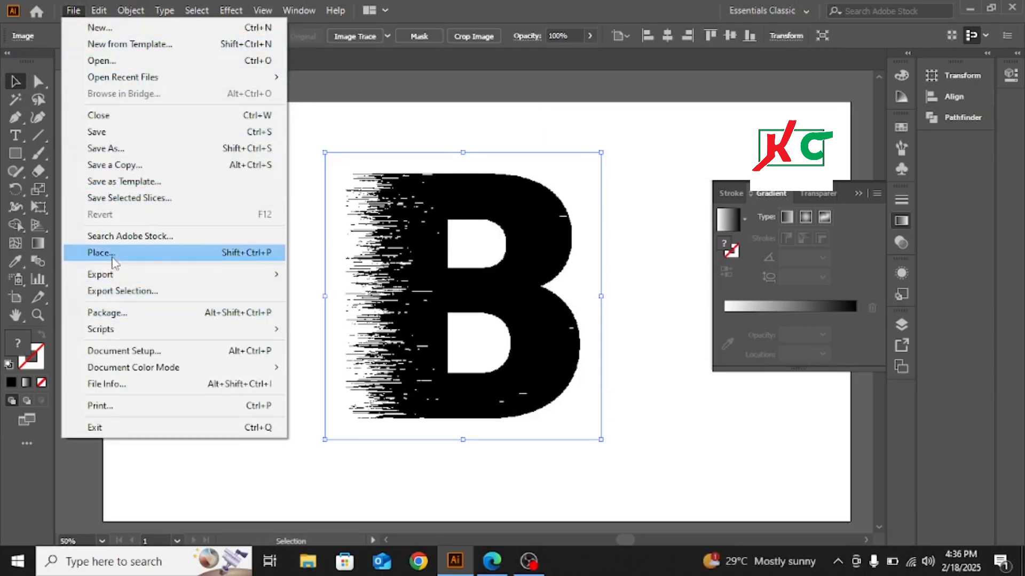
{"action": "left_click", "coordinate": [101, 253]}
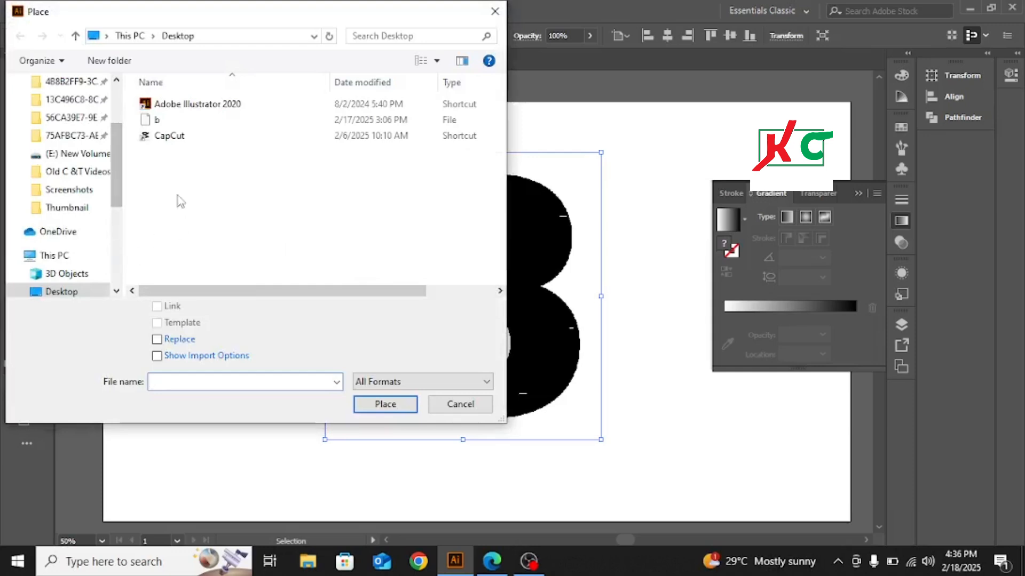
{"action": "left_click", "coordinate": [157, 122]}
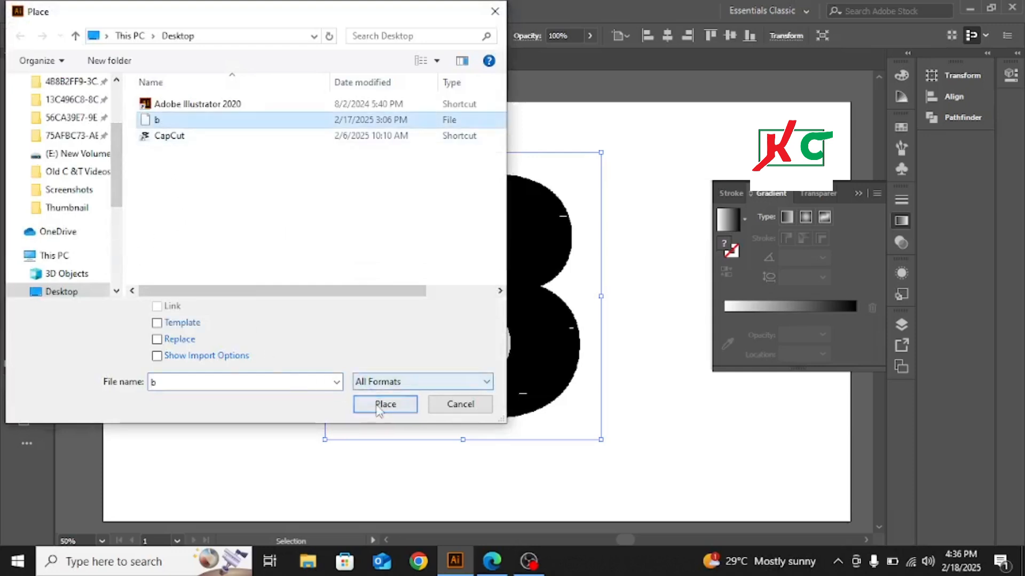
{"action": "left_click", "coordinate": [374, 404]}
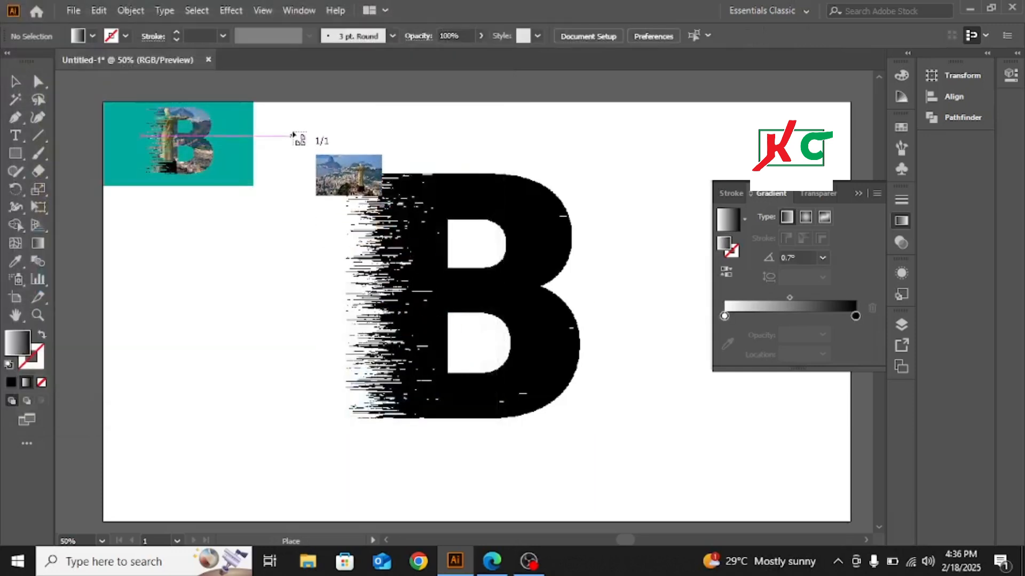
{"action": "left_click_drag", "start_coordinate": [289, 139], "coordinate": [635, 494]}
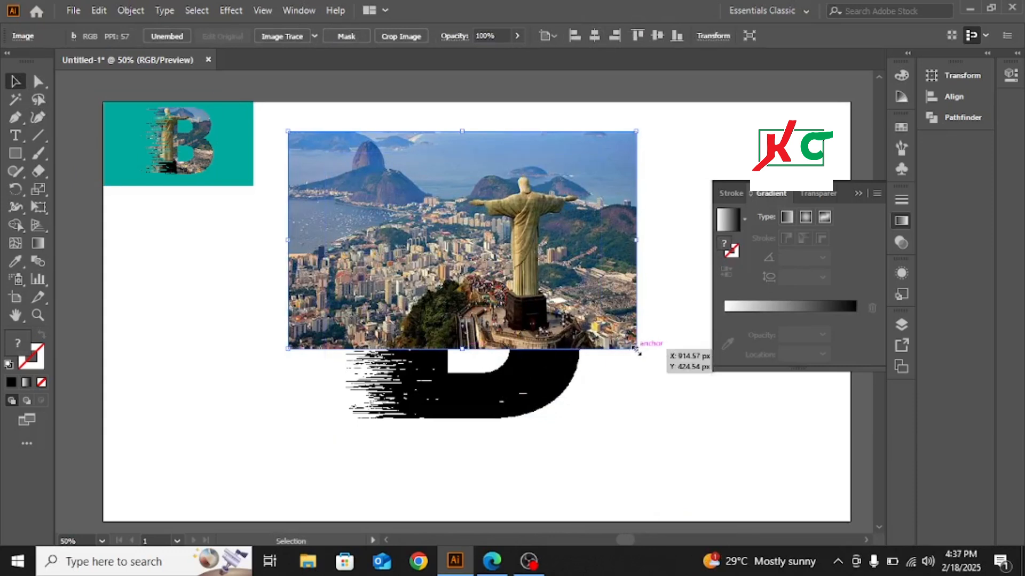
- Enlarge the placed photo proportionally, position it over the B and send it to the back
{"action": "left_click_drag", "start_coordinate": [636, 348], "coordinate": [681, 396]}
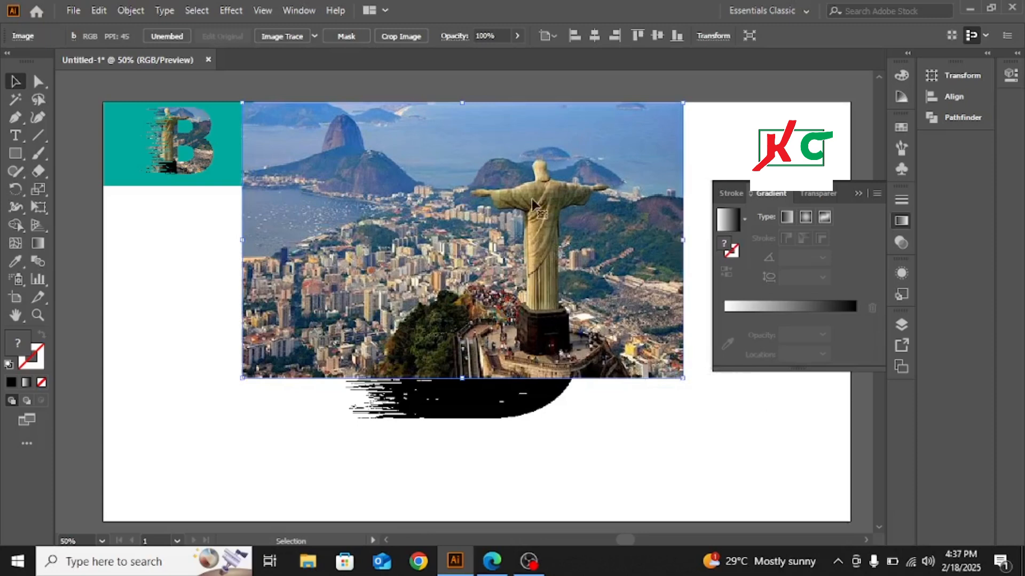
{"action": "left_click_drag", "start_coordinate": [532, 166], "coordinate": [443, 224]}
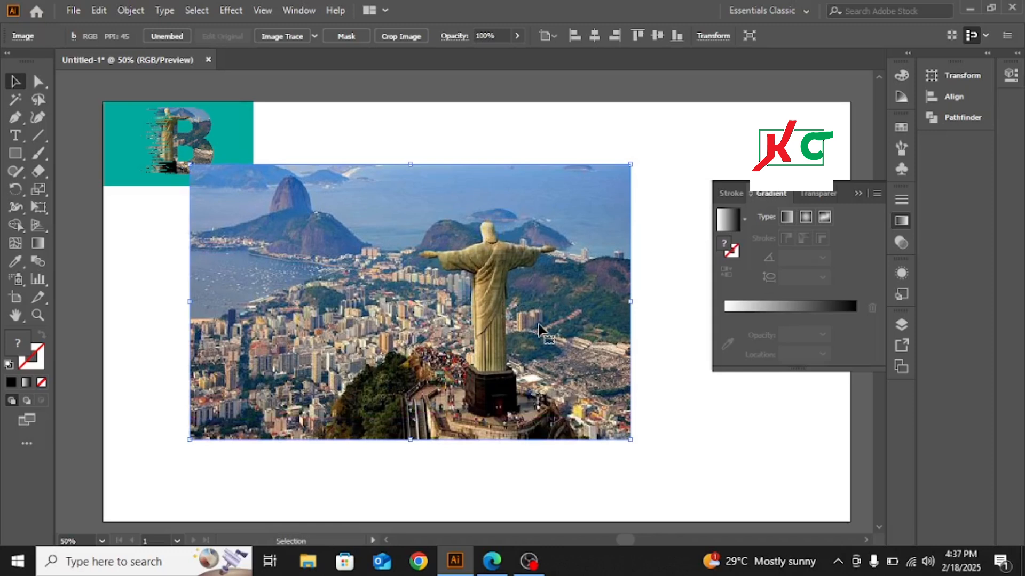
{"action": "right_click", "coordinate": [536, 193]}
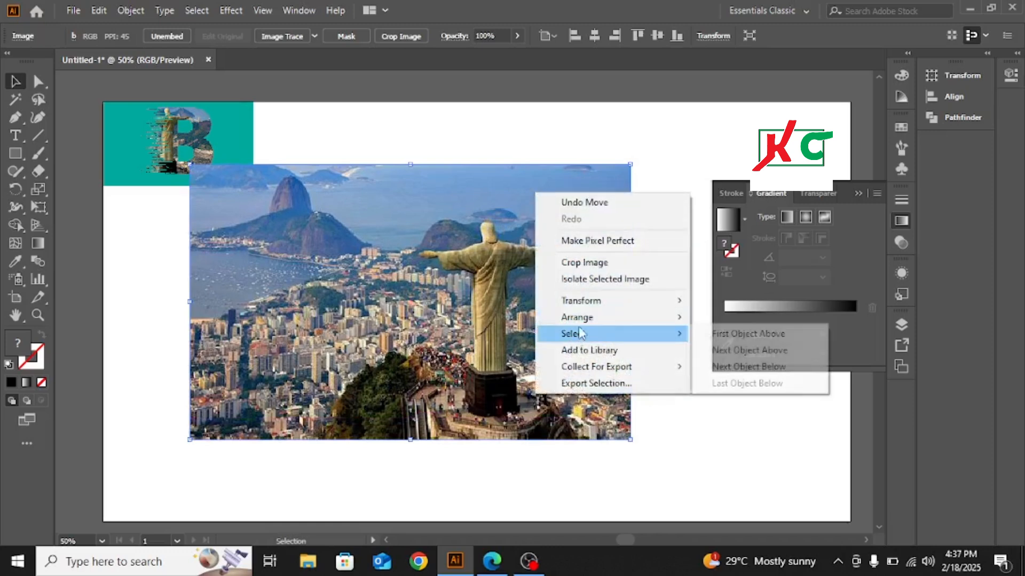
{"action": "mouse_move", "coordinate": [614, 320]}
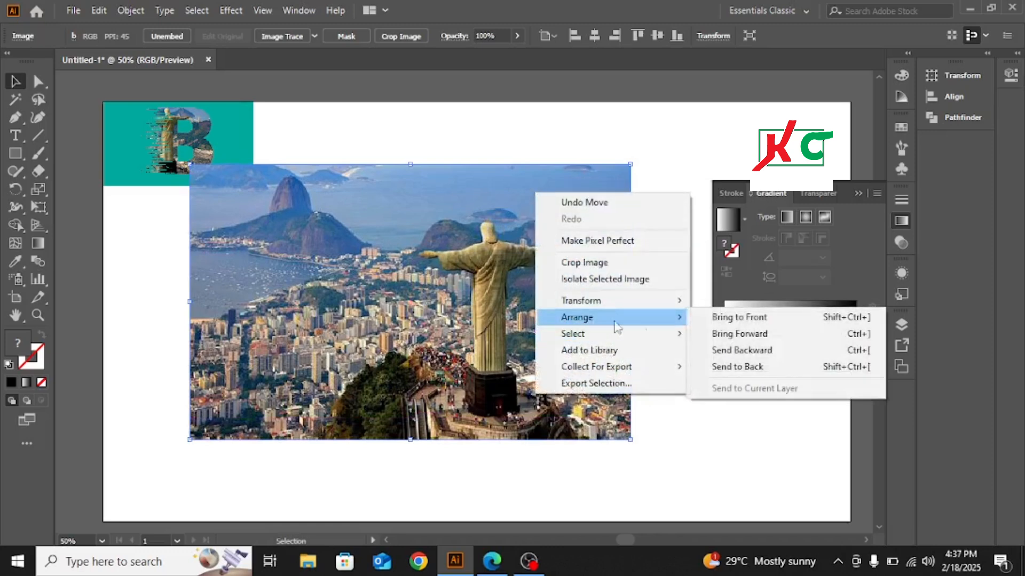
{"action": "left_click", "coordinate": [737, 367]}
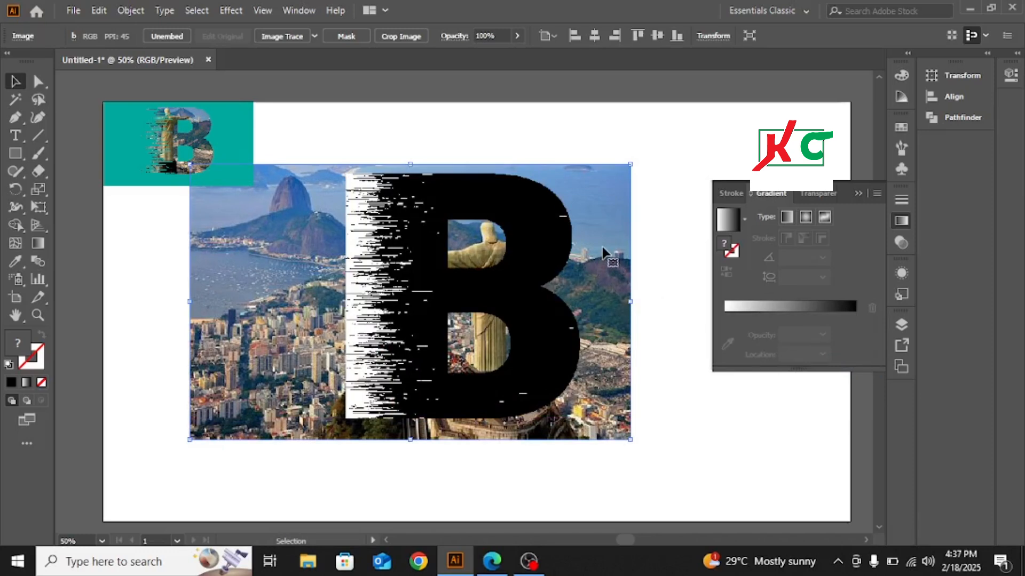
- Stretch the photo wider and taller behind the B, shifting it left to bring the statue behind the stem
{"action": "left_click_drag", "start_coordinate": [600, 254], "coordinate": [537, 253]}
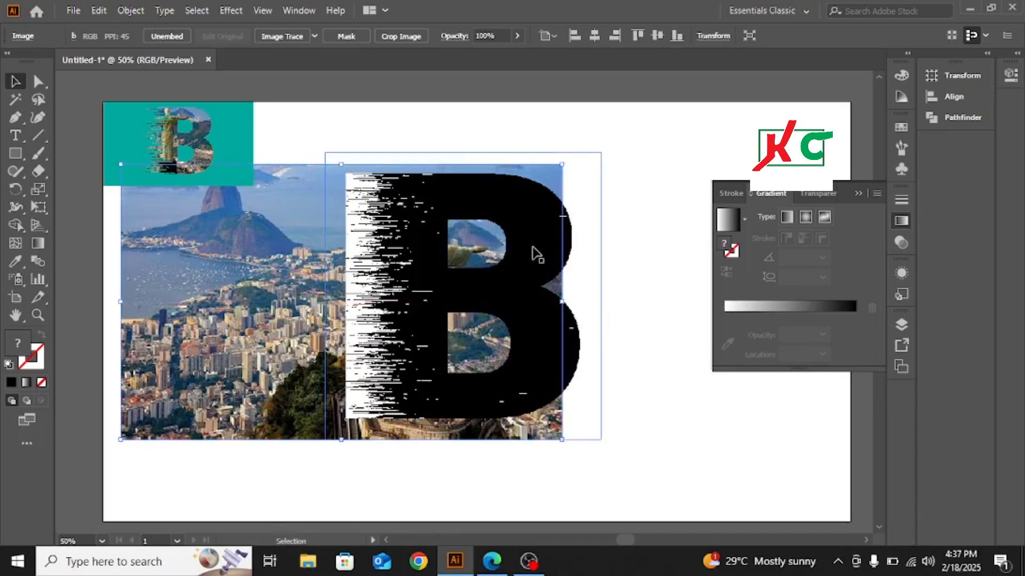
{"action": "mouse_move", "coordinate": [562, 301]}
{"action": "left_mouse_down"}
{"action": "mouse_move", "coordinate": [636, 299]}
{"action": "mouse_move", "coordinate": [556, 298]}
{"action": "mouse_move", "coordinate": [572, 293]}
{"action": "mouse_move", "coordinate": [573, 314]}
{"action": "left_mouse_up"}
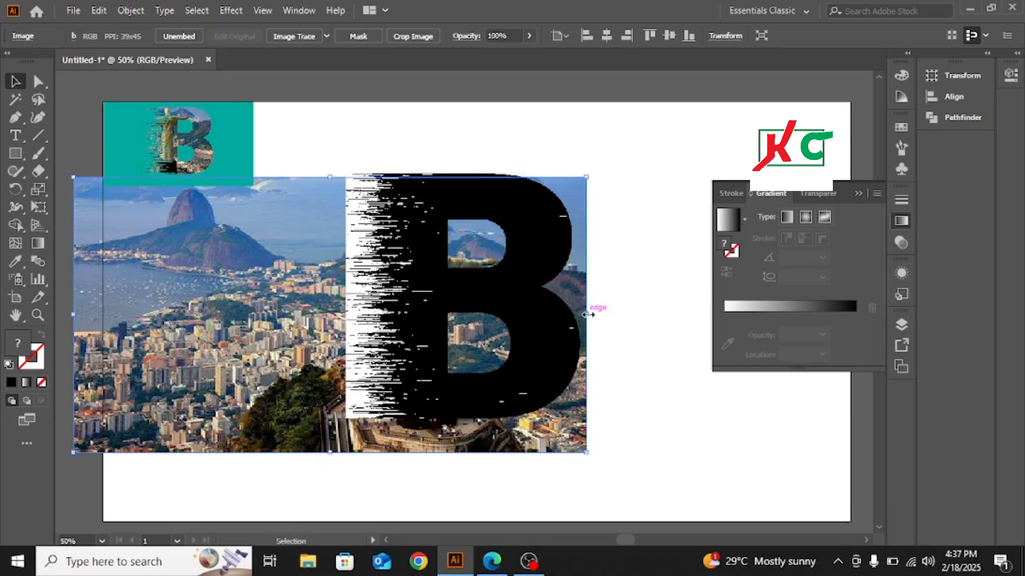
{"action": "left_click_drag", "start_coordinate": [585, 314], "coordinate": [620, 314]}
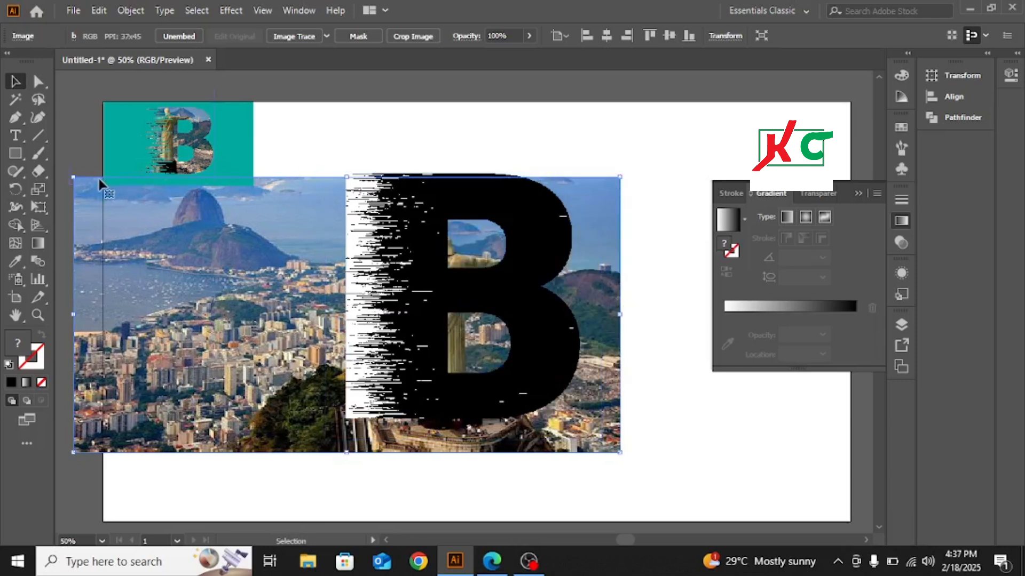
{"action": "left_click_drag", "start_coordinate": [346, 453], "coordinate": [347, 497]}
{"action": "left_click_drag", "start_coordinate": [303, 355], "coordinate": [303, 342]}
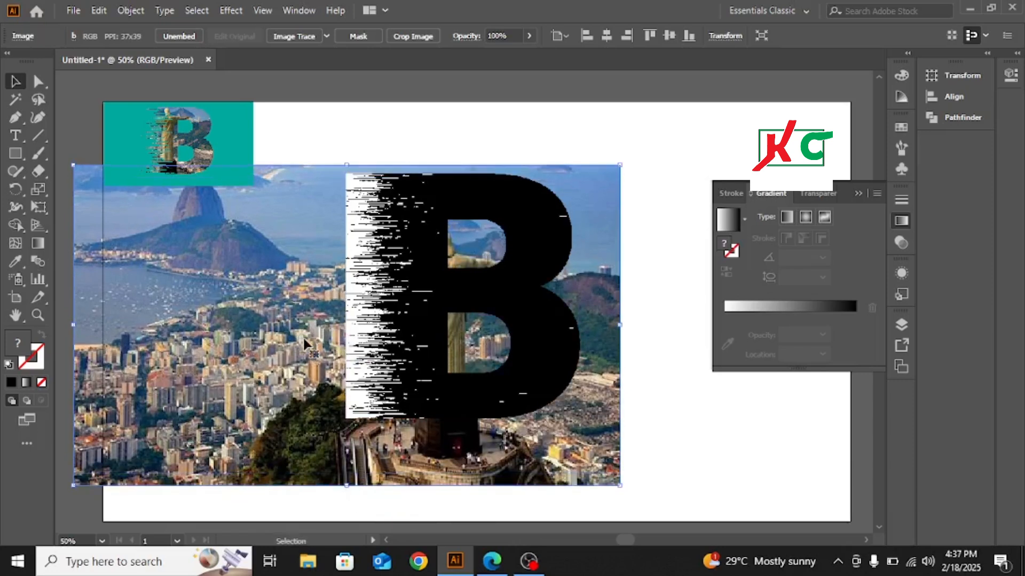
{"action": "left_click_drag", "start_coordinate": [276, 344], "coordinate": [247, 343]}
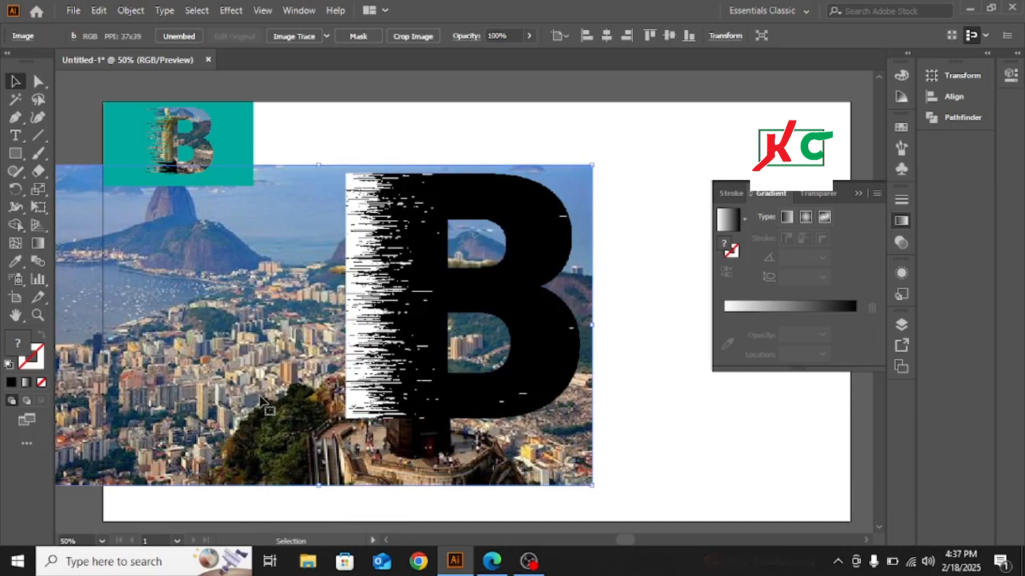
- Extend the photo's upper edge upward and reposition the photo so the whole statue lies within the B's stem
{"action": "scroll", "coordinate": [623, 322], "scroll_direction": "up", "scroll_amount": 1}
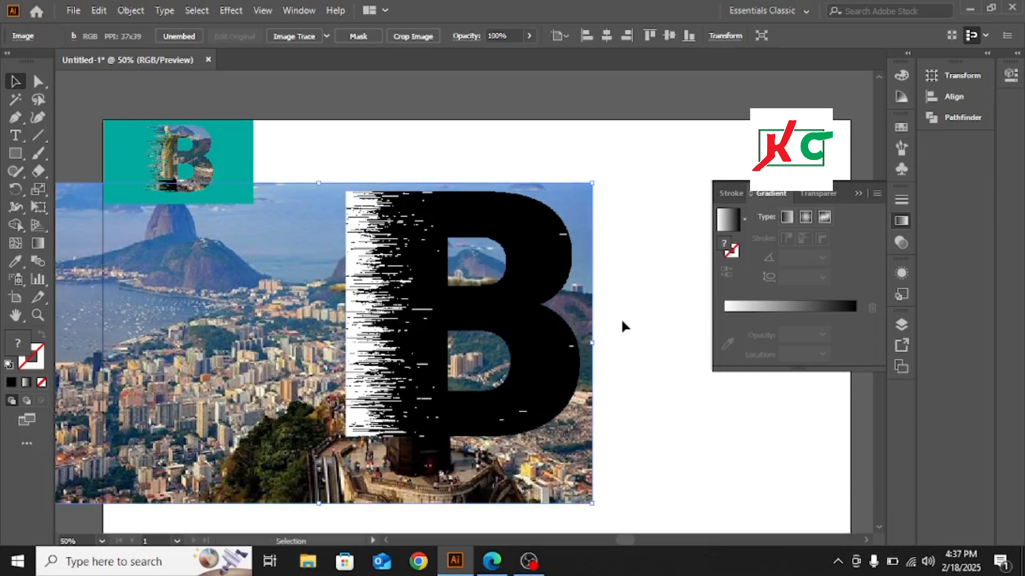
{"action": "scroll", "coordinate": [622, 322], "scroll_direction": "down", "scroll_amount": 1}
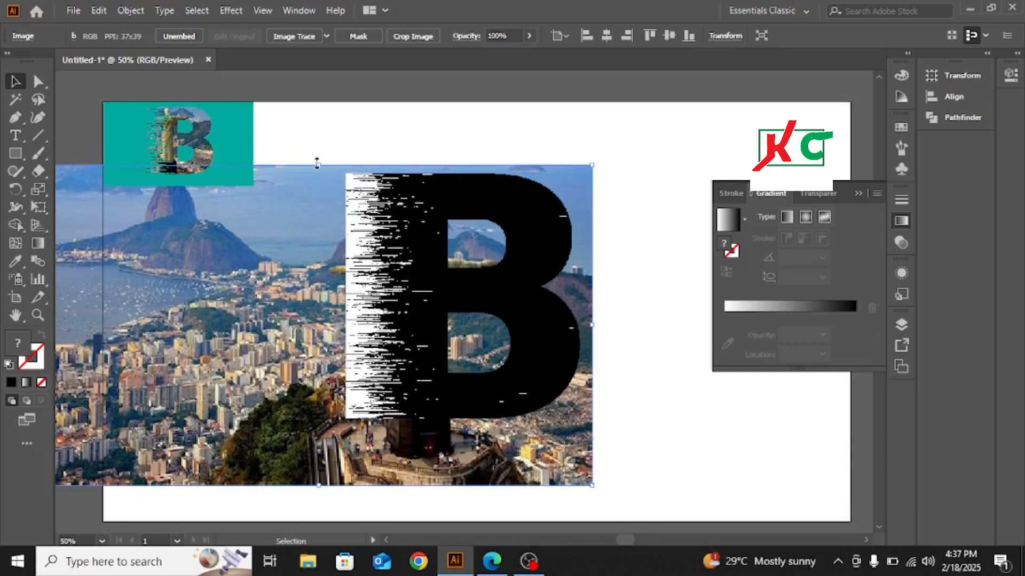
{"action": "left_click_drag", "start_coordinate": [317, 162], "coordinate": [313, 149]}
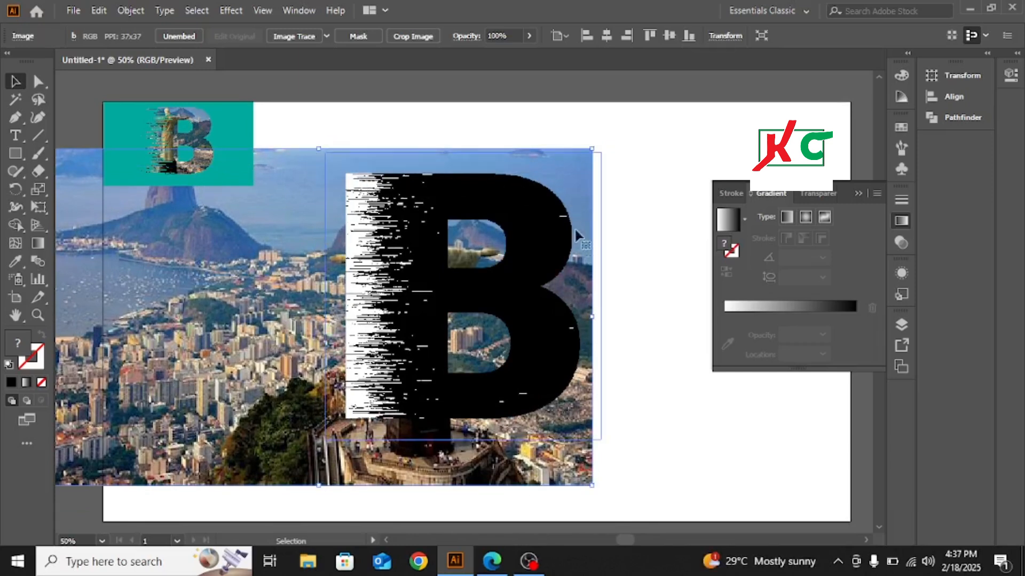
{"action": "left_click_drag", "start_coordinate": [267, 325], "coordinate": [261, 342]}
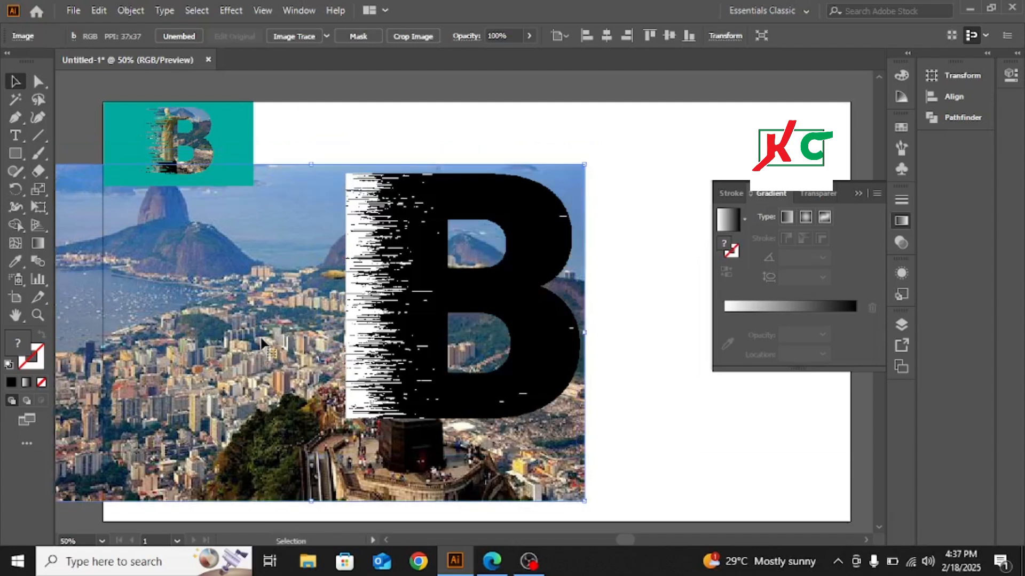
{"action": "left_click_drag", "start_coordinate": [277, 296], "coordinate": [277, 306]}
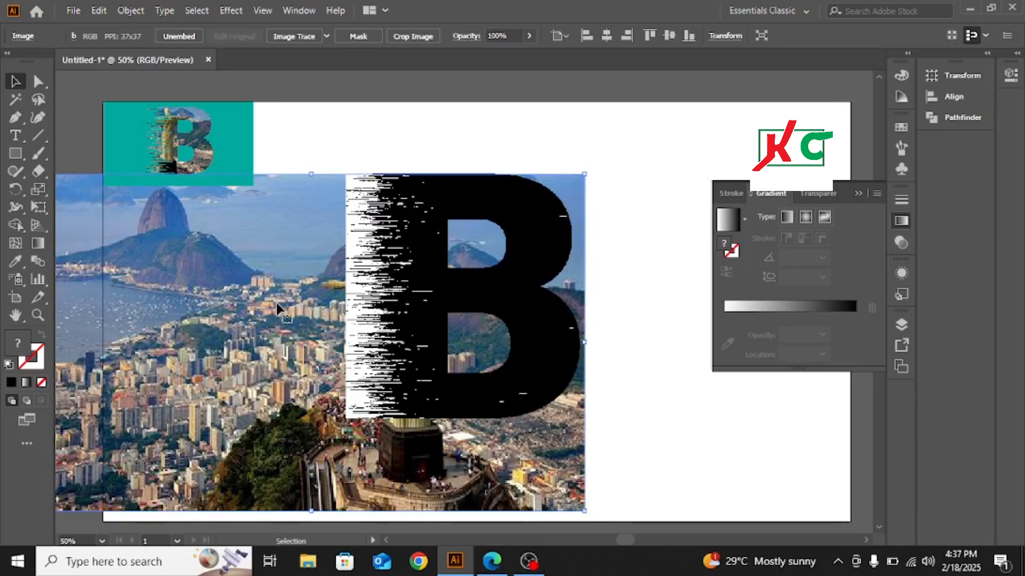
{"action": "left_click_drag", "start_coordinate": [276, 302], "coordinate": [279, 294]}
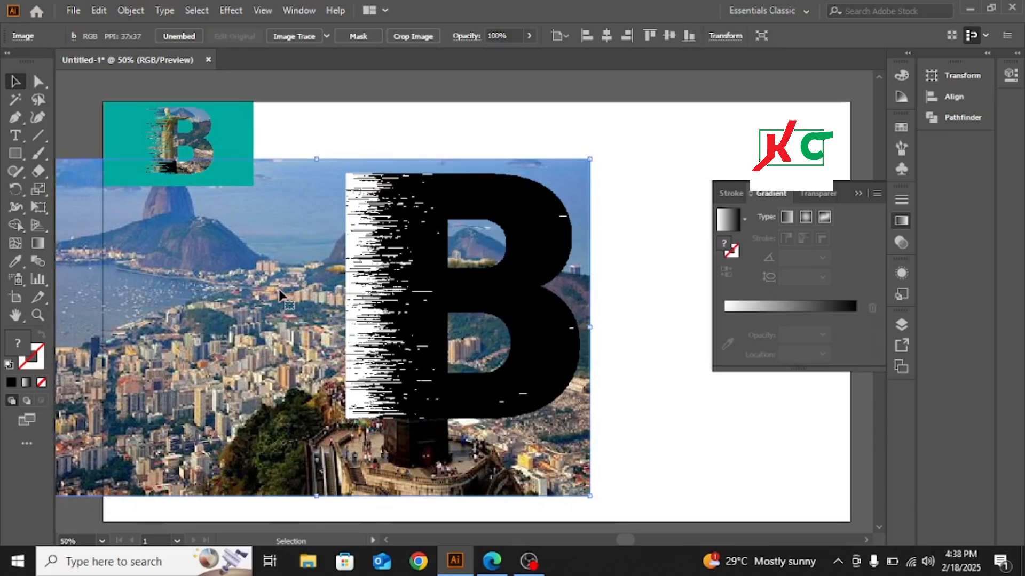
{"action": "left_click_drag", "start_coordinate": [261, 355], "coordinate": [220, 326]}
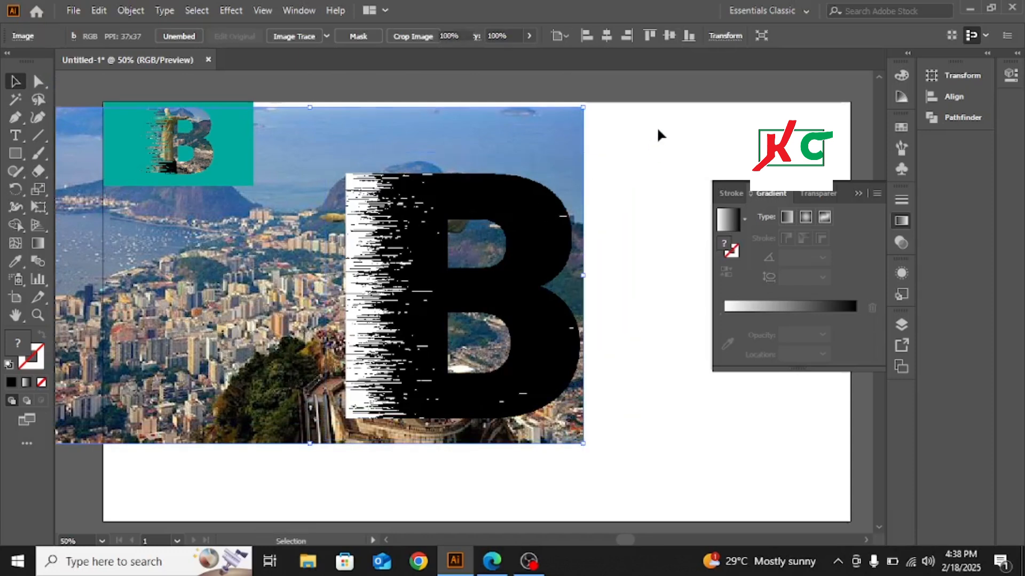
- Select the B and the photo together and make an opacity mask with Clip and Invert Mask enabled
{"action": "left_click_drag", "start_coordinate": [657, 128], "coordinate": [345, 466]}
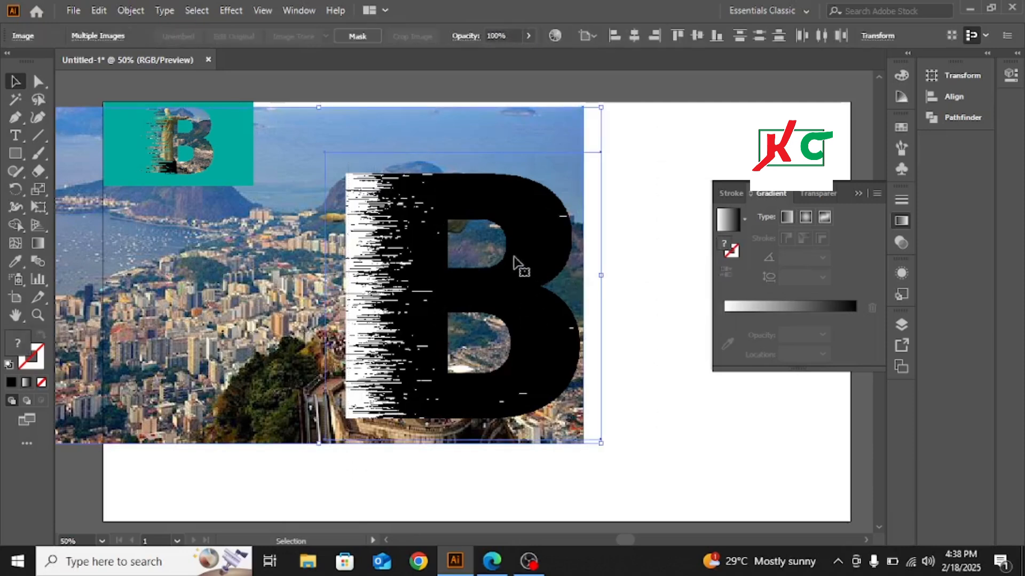
{"action": "left_click", "coordinate": [291, 10]}
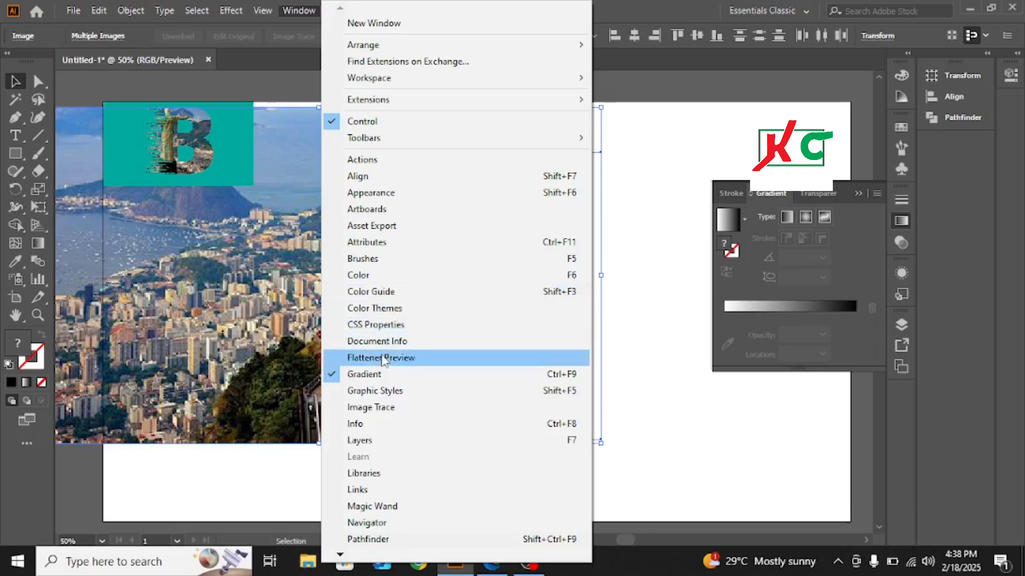
{"action": "left_click", "coordinate": [374, 192]}
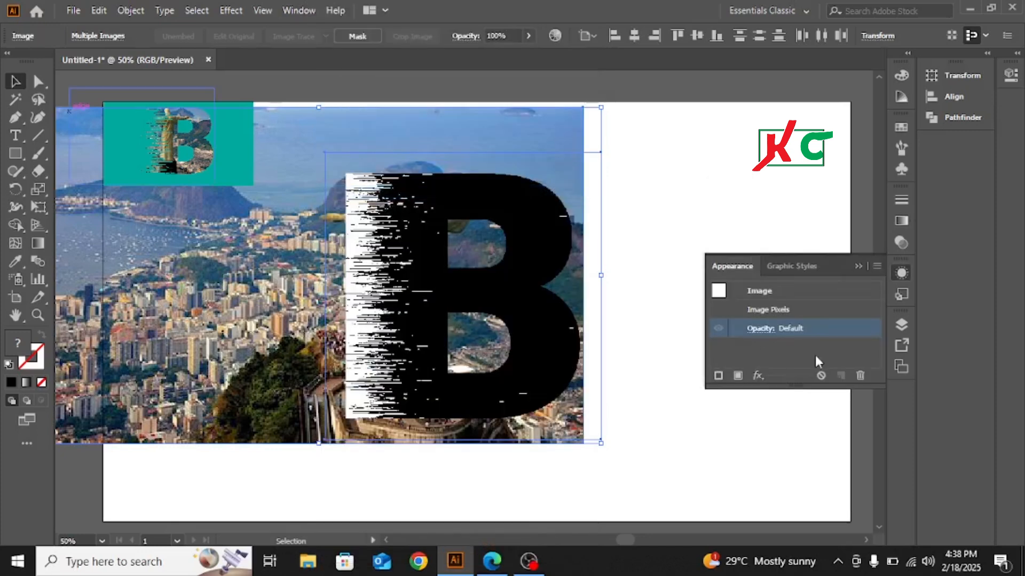
{"action": "left_click", "coordinate": [766, 330]}
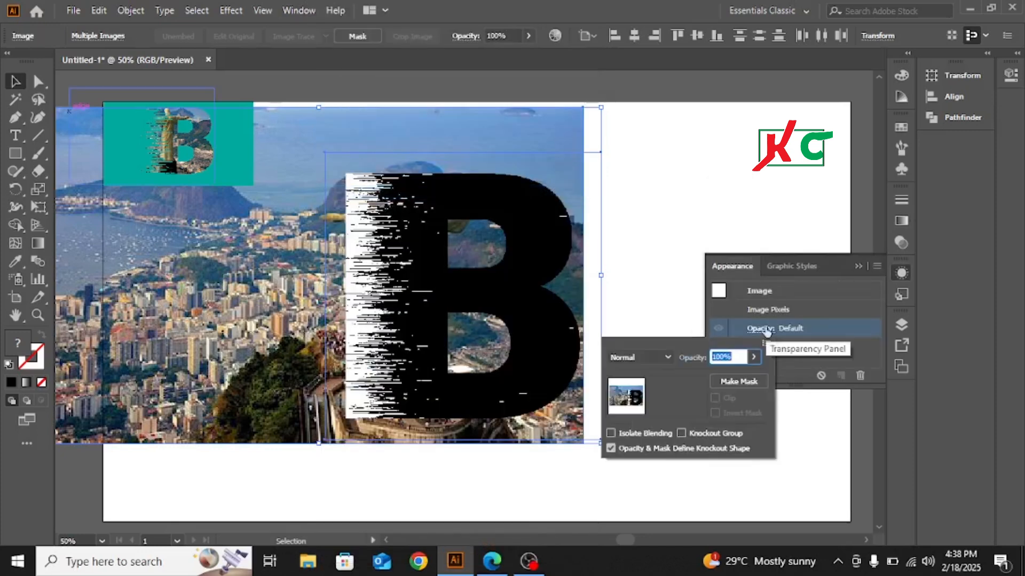
{"action": "left_click", "coordinate": [727, 381]}
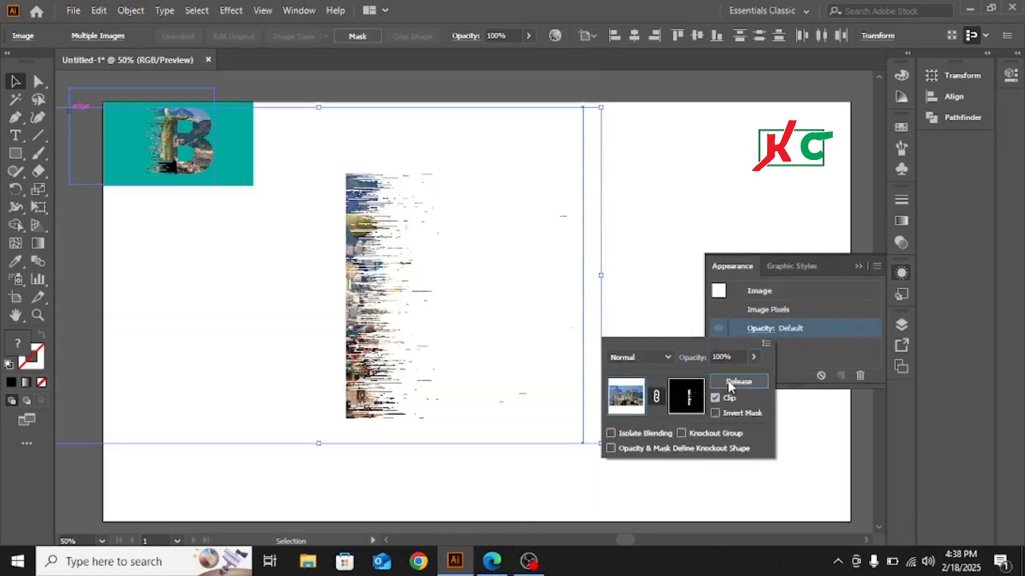
{"action": "left_click", "coordinate": [714, 412]}
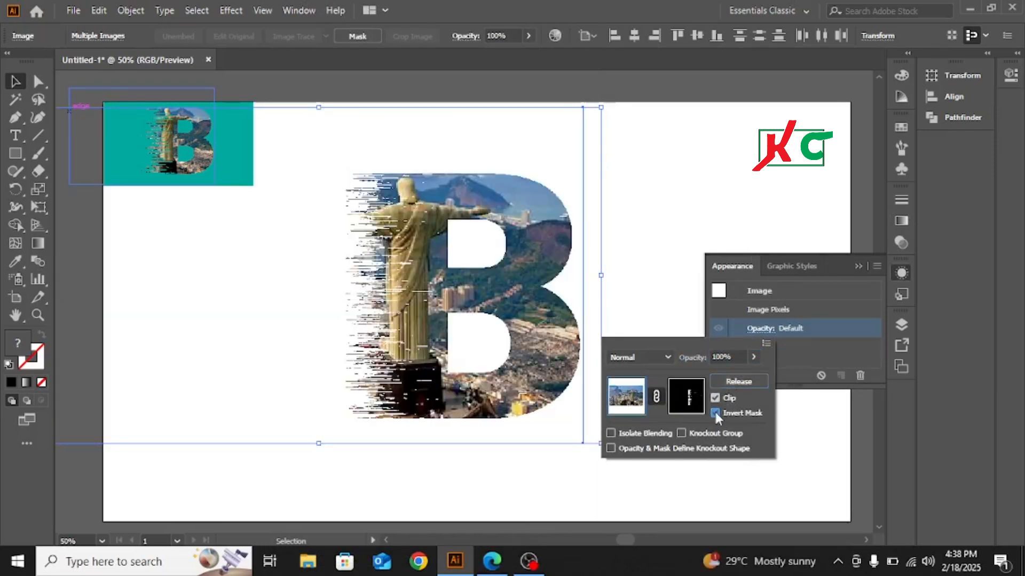
- Close the appearance settings and move the photo-filled B toward the artboard's lower right
{"action": "left_click", "coordinate": [751, 356]}
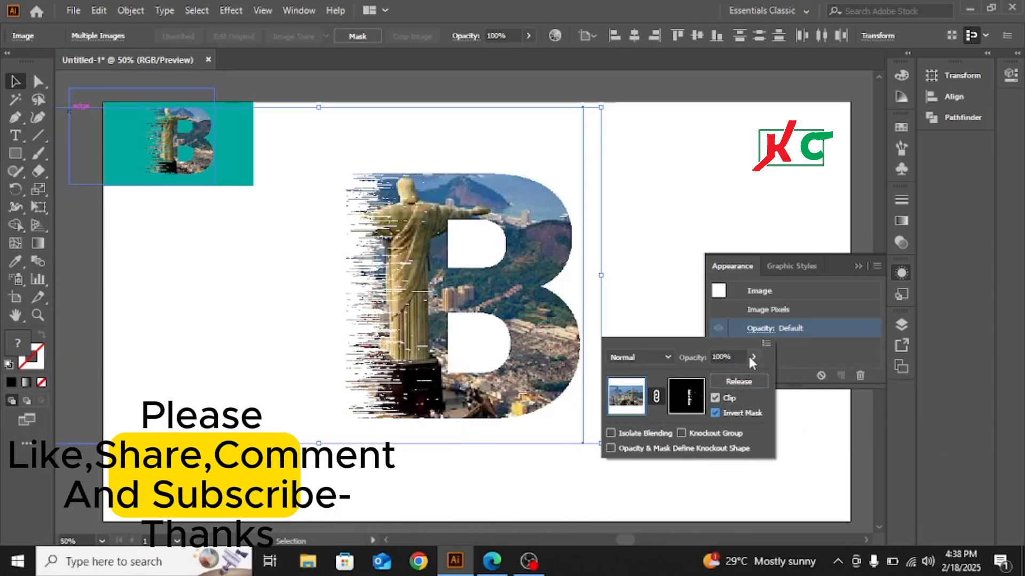
{"action": "left_click", "coordinate": [858, 267]}
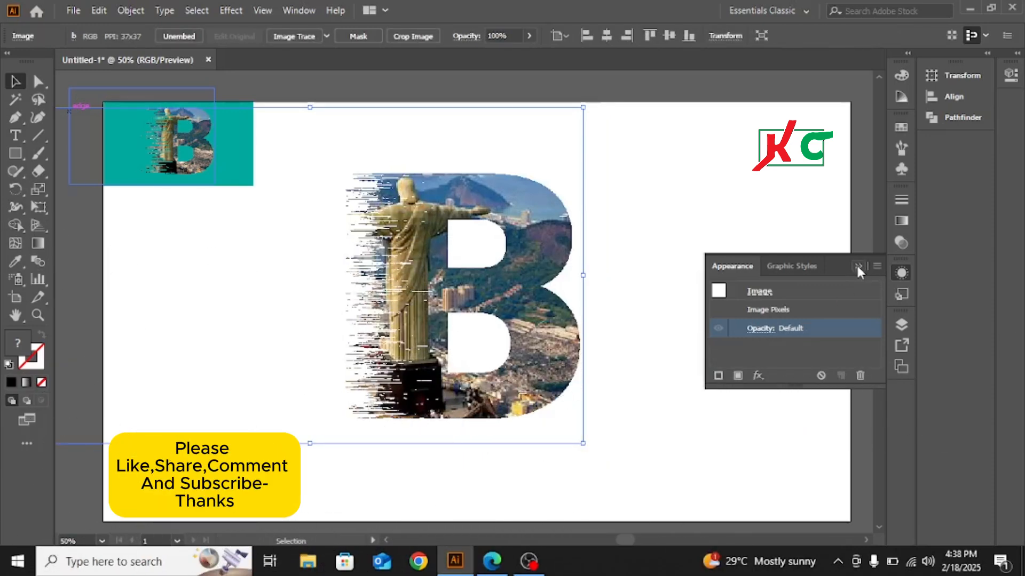
{"action": "left_click", "coordinate": [856, 265]}
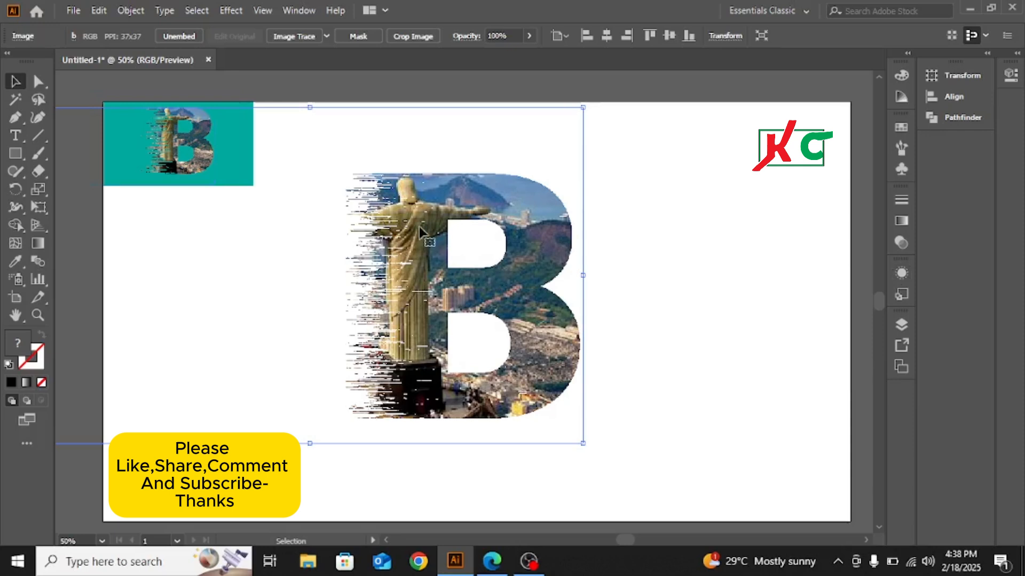
{"action": "left_click_drag", "start_coordinate": [438, 246], "coordinate": [580, 259]}
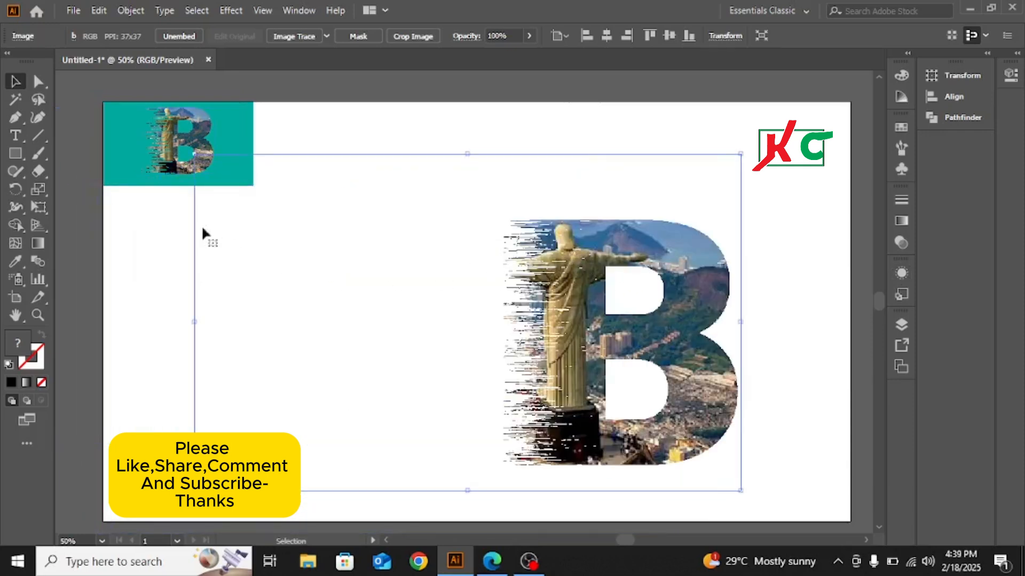